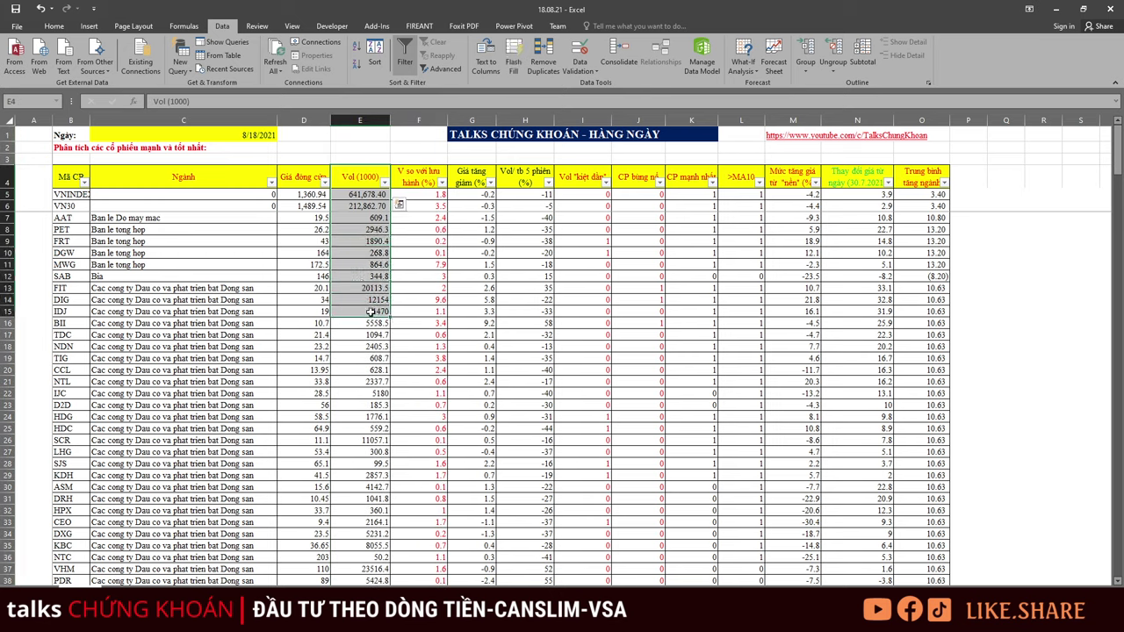
Review the Vol (1000) column values for the indices and the first listed stocks
{"action": "left_click_drag", "start_coordinate": [359, 204], "coordinate": [356, 318]}
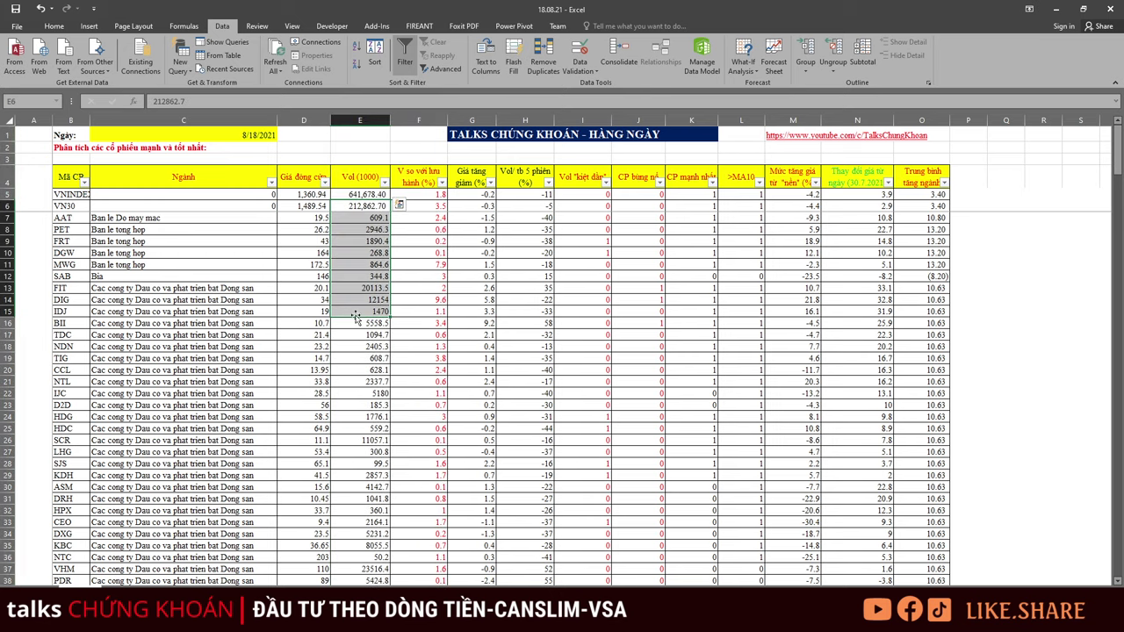
{"action": "left_click", "coordinate": [364, 180]}
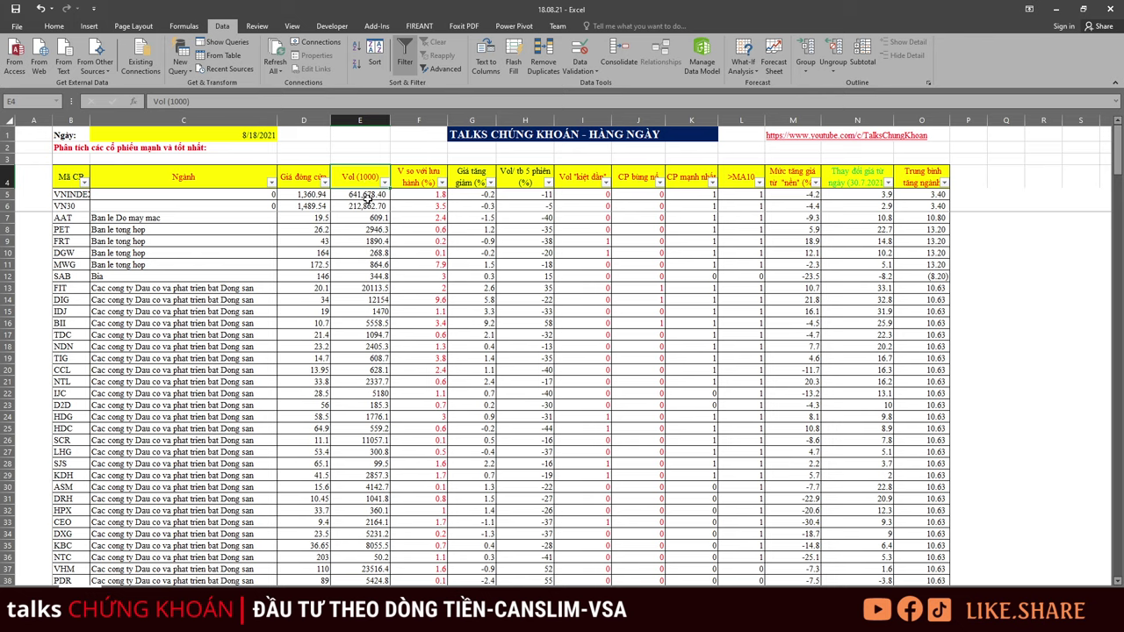
{"action": "left_click_drag", "start_coordinate": [364, 195], "coordinate": [360, 300]}
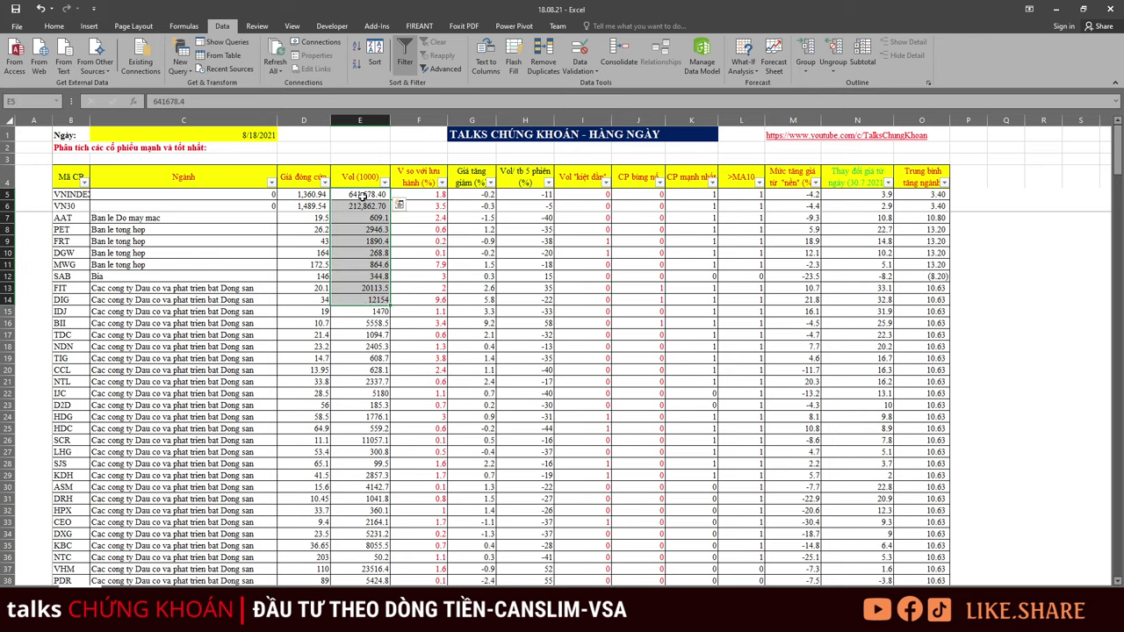
{"action": "left_click", "coordinate": [363, 195]}
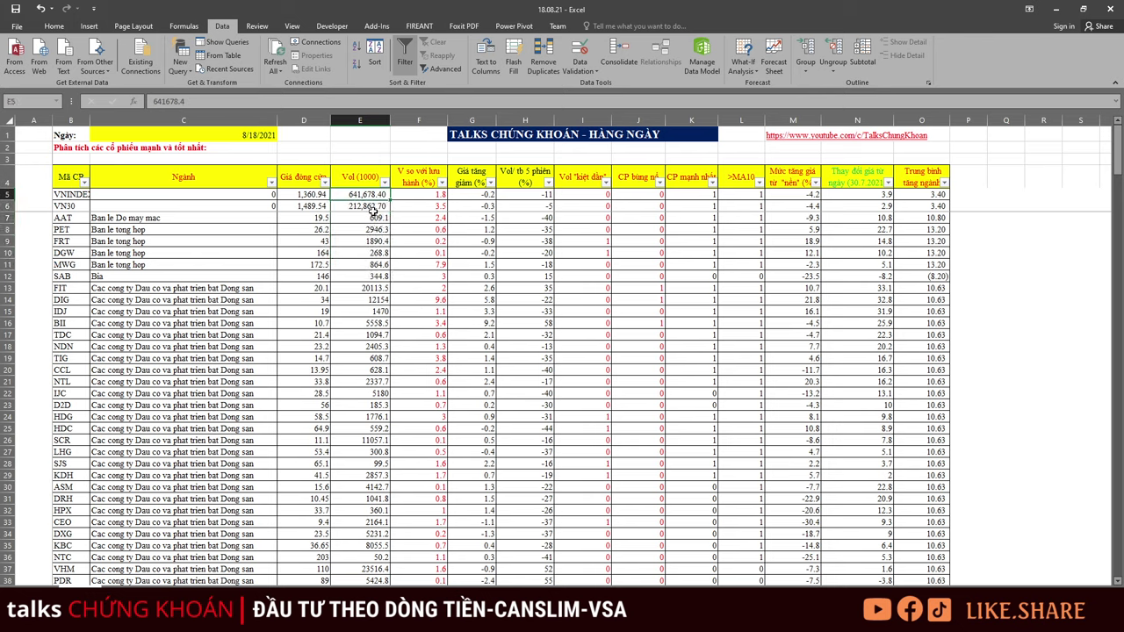
{"action": "left_click", "coordinate": [364, 208]}
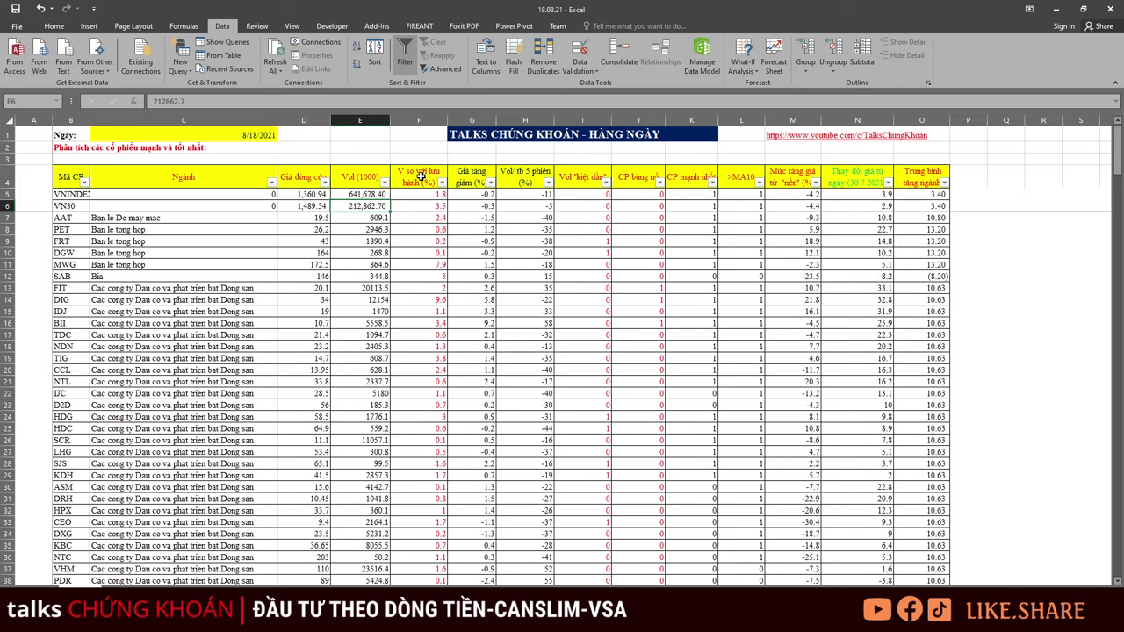
Examine the "V so với lưu hành (%)" column values for the indices and the real estate stocks
{"action": "left_click", "coordinate": [420, 177]}
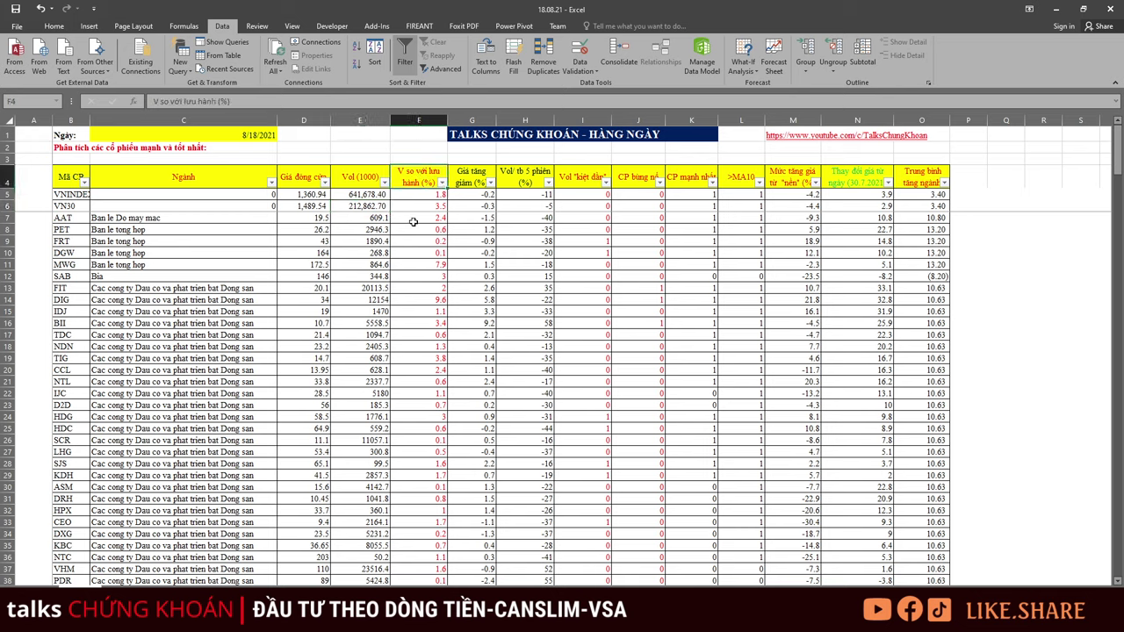
{"action": "left_click_drag", "start_coordinate": [419, 194], "coordinate": [402, 441]}
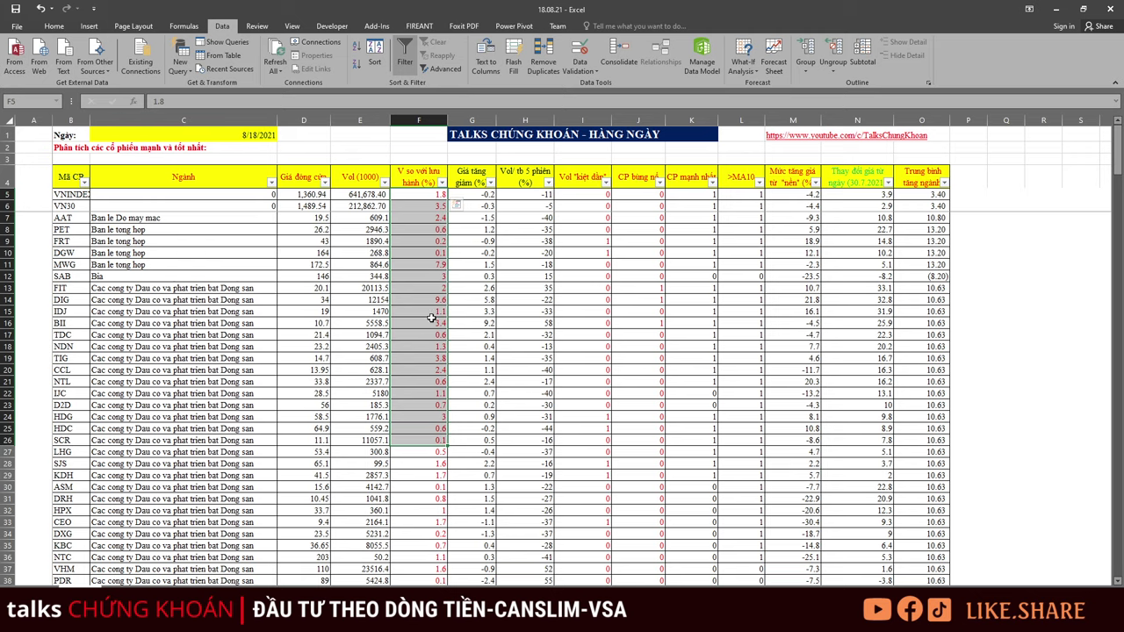
{"action": "scroll", "coordinate": [439, 298], "scroll_direction": "down", "scroll_amount": 4}
{"action": "scroll", "coordinate": [448, 255], "scroll_direction": "up", "scroll_amount": 4}
{"action": "scroll", "coordinate": [437, 273], "scroll_direction": "down", "scroll_amount": 4}
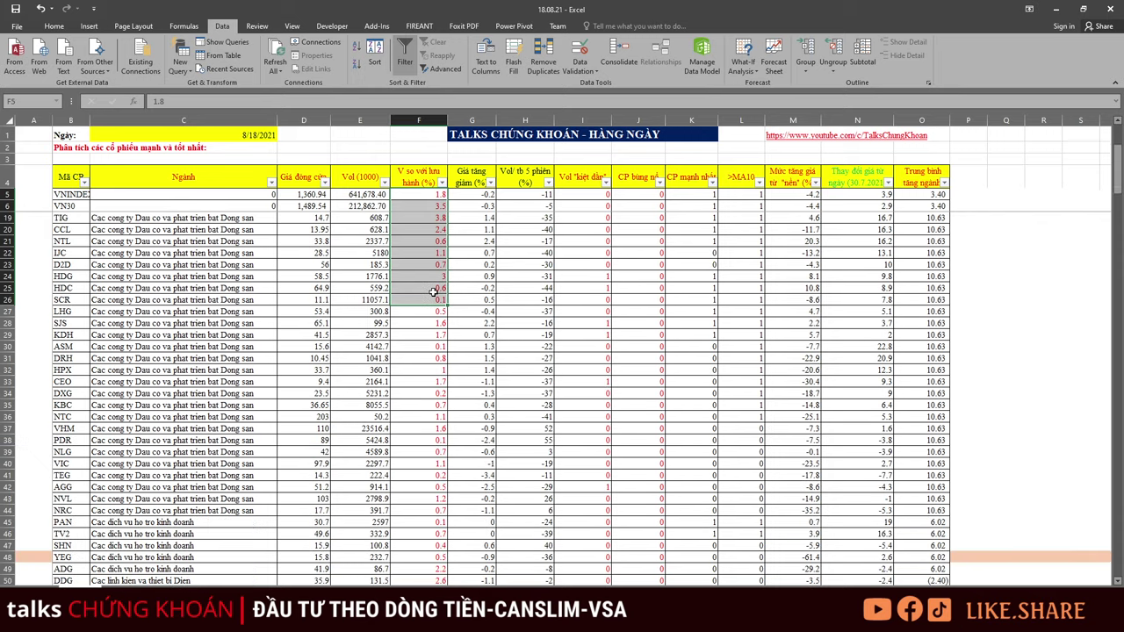
{"action": "scroll", "coordinate": [435, 229], "scroll_direction": "up", "scroll_amount": 4}
Filter the "V so với lưu hành (%)" column to show values greater than or equal to 2
{"action": "left_click", "coordinate": [441, 182]}
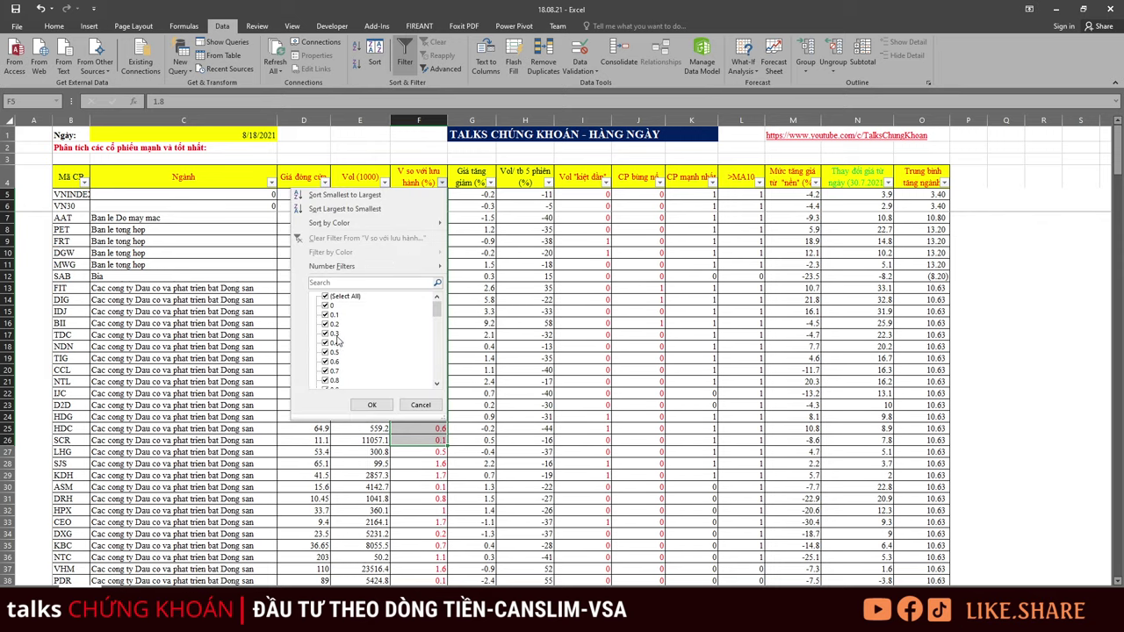
{"action": "scroll", "coordinate": [341, 360], "scroll_direction": "down", "scroll_amount": 10}
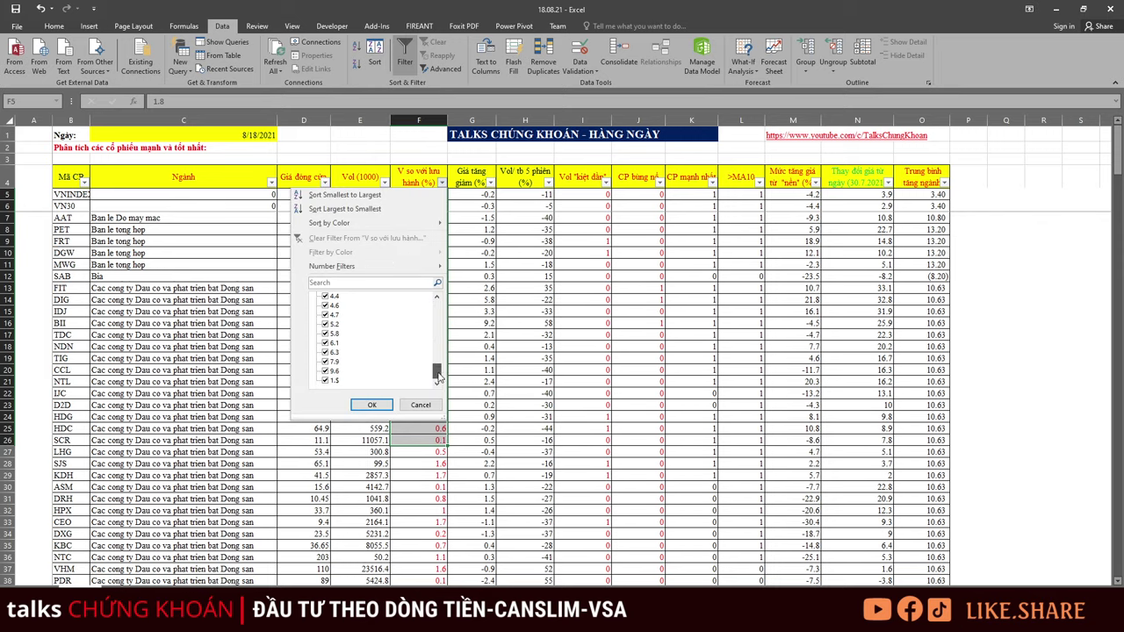
{"action": "left_click_drag", "start_coordinate": [437, 375], "coordinate": [436, 325]}
{"action": "mouse_move", "coordinate": [393, 275]}
{"action": "left_click", "coordinate": [498, 316]}
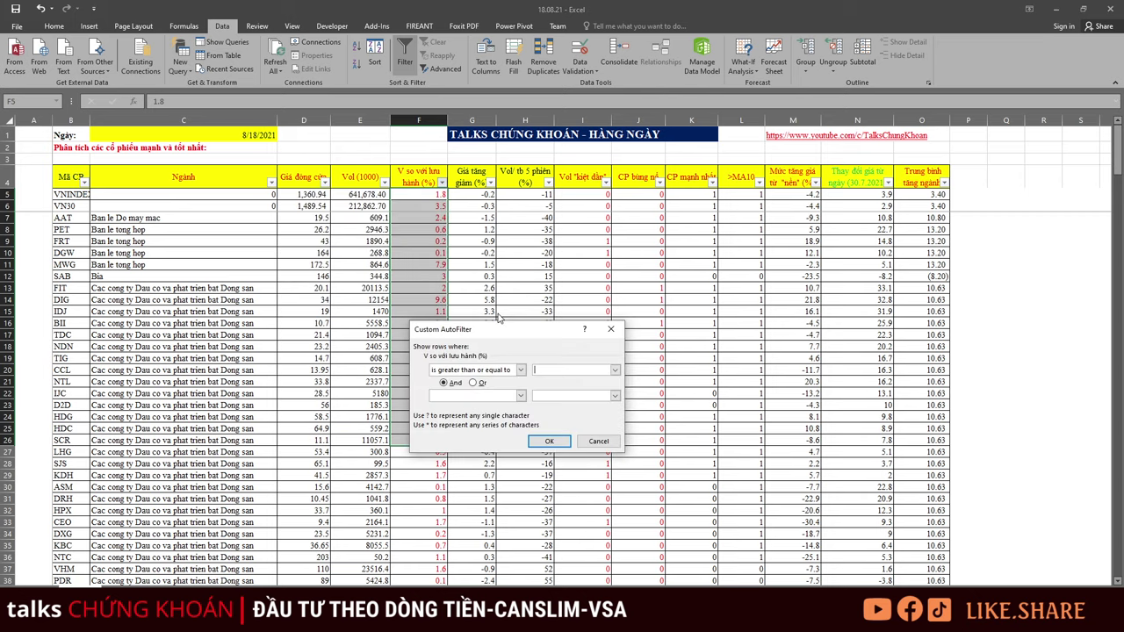
{"action": "key", "text": "Return"}
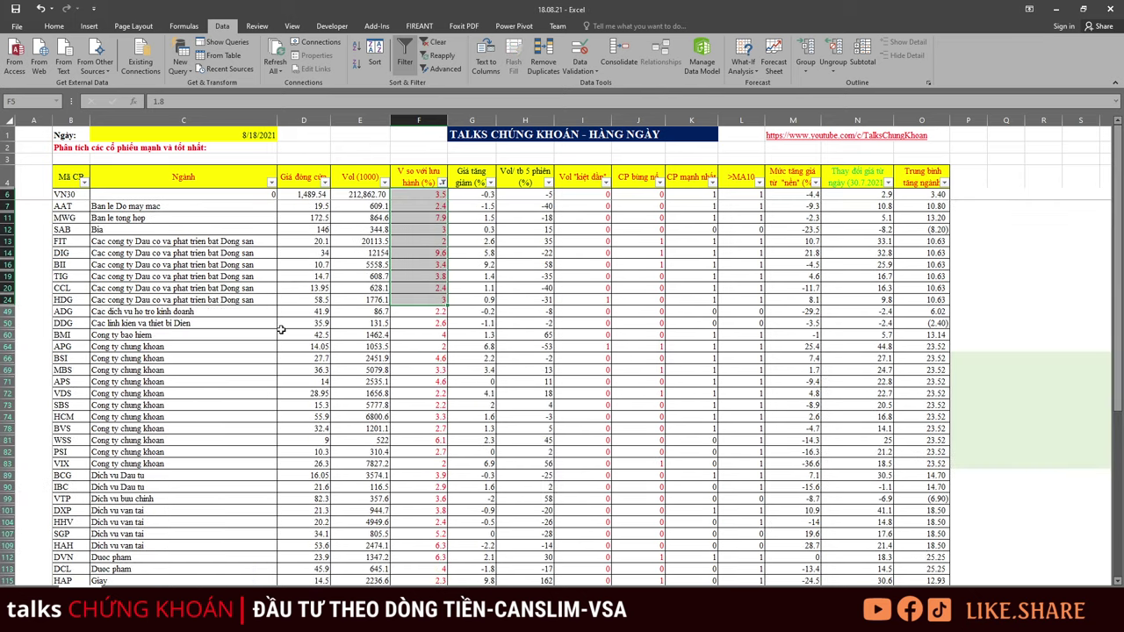
Switch to AmiBroker, load the MWG daily chart and inspect its 8/18/2021 volume bar
{"action": "left_click", "coordinate": [8, 218]}
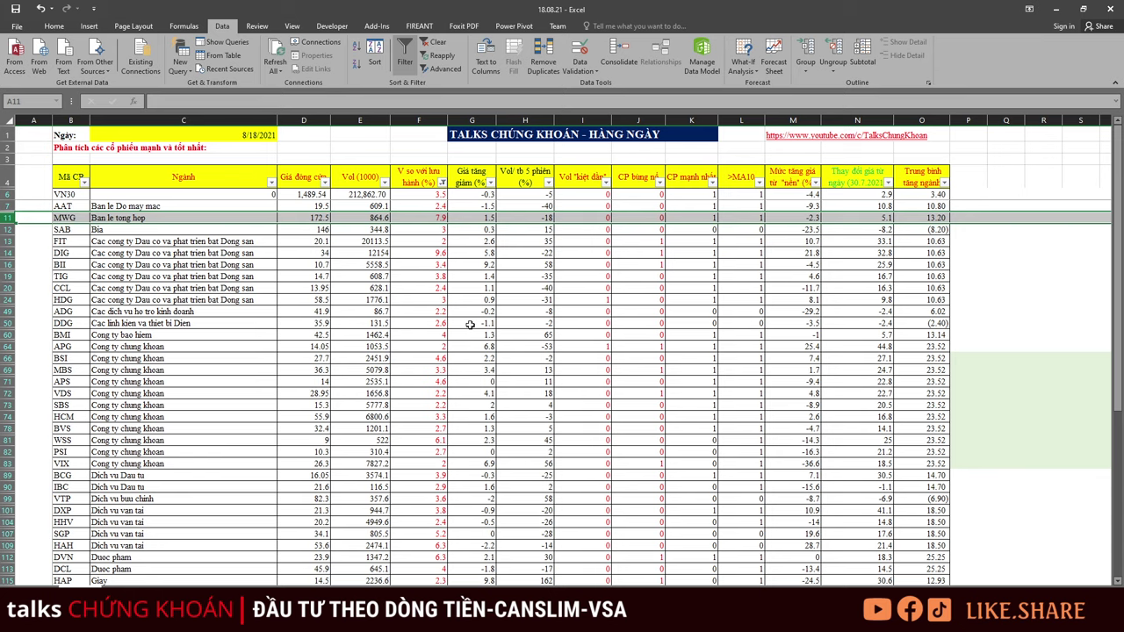
{"action": "key", "text": "alt+Tab"}
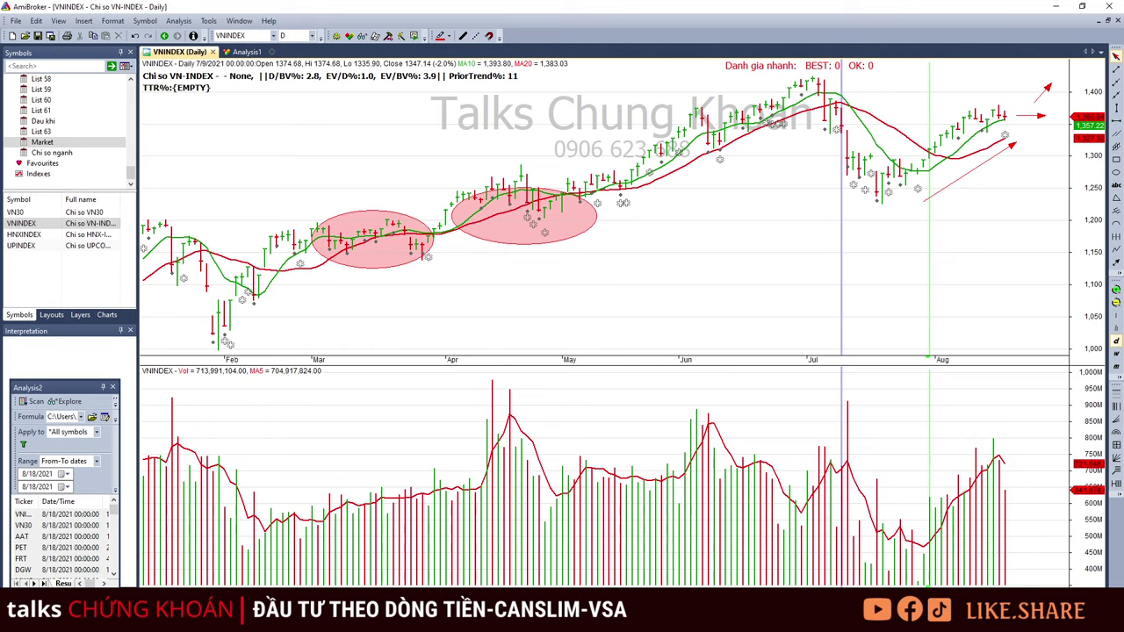
{"action": "left_click", "coordinate": [976, 268]}
{"action": "left_click", "coordinate": [263, 36]}
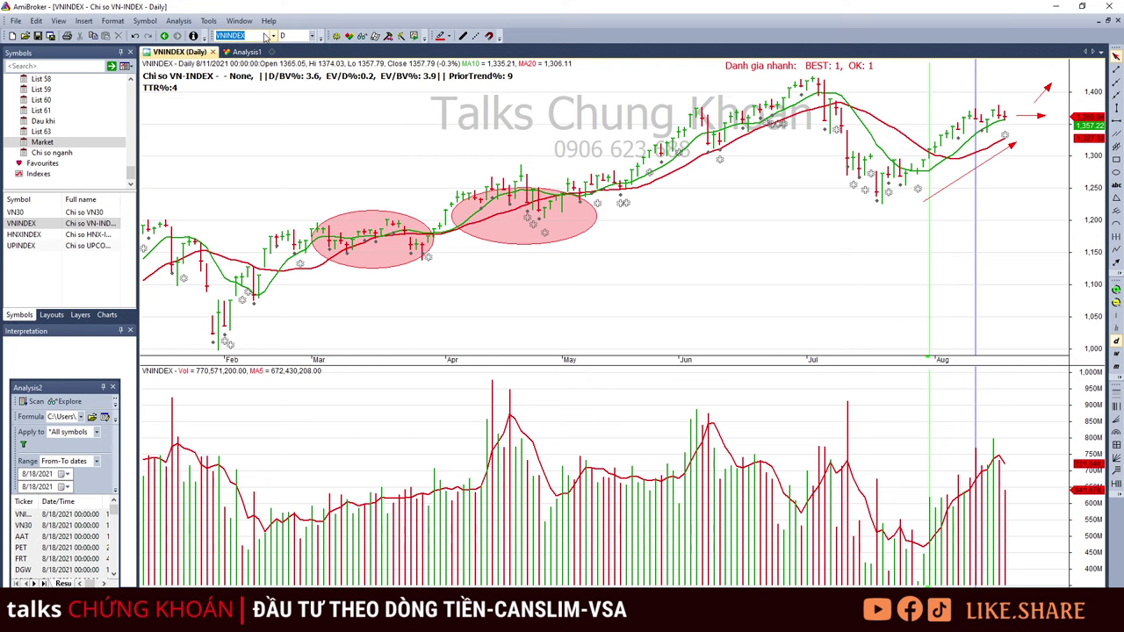
{"action": "type", "text": "mu"}
{"action": "key", "text": "Return"}
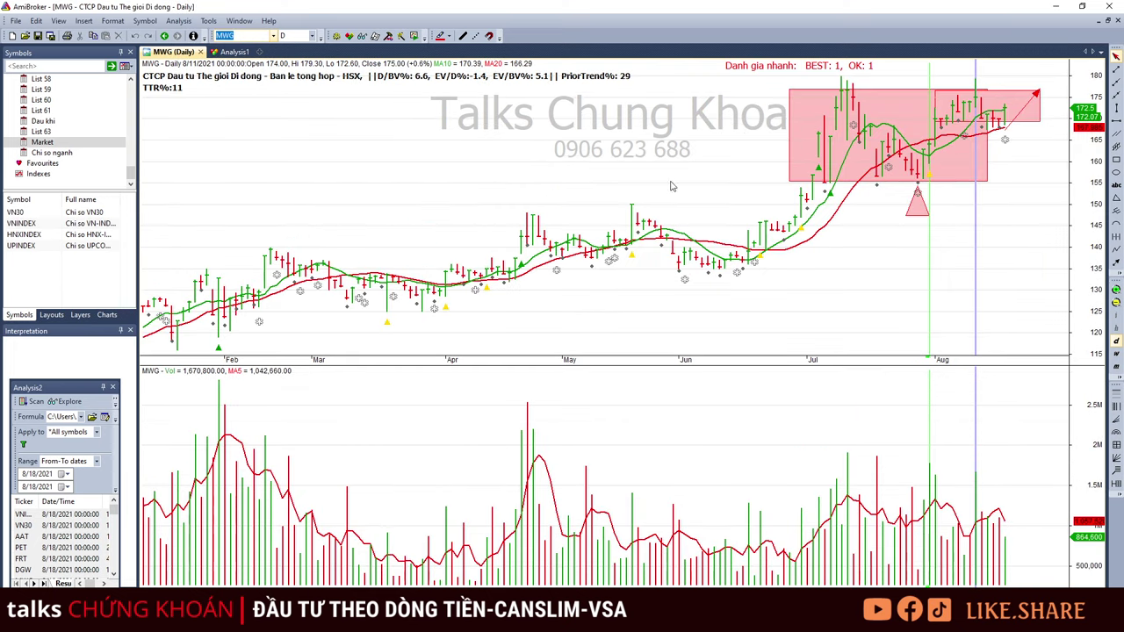
{"action": "left_click", "coordinate": [1008, 547]}
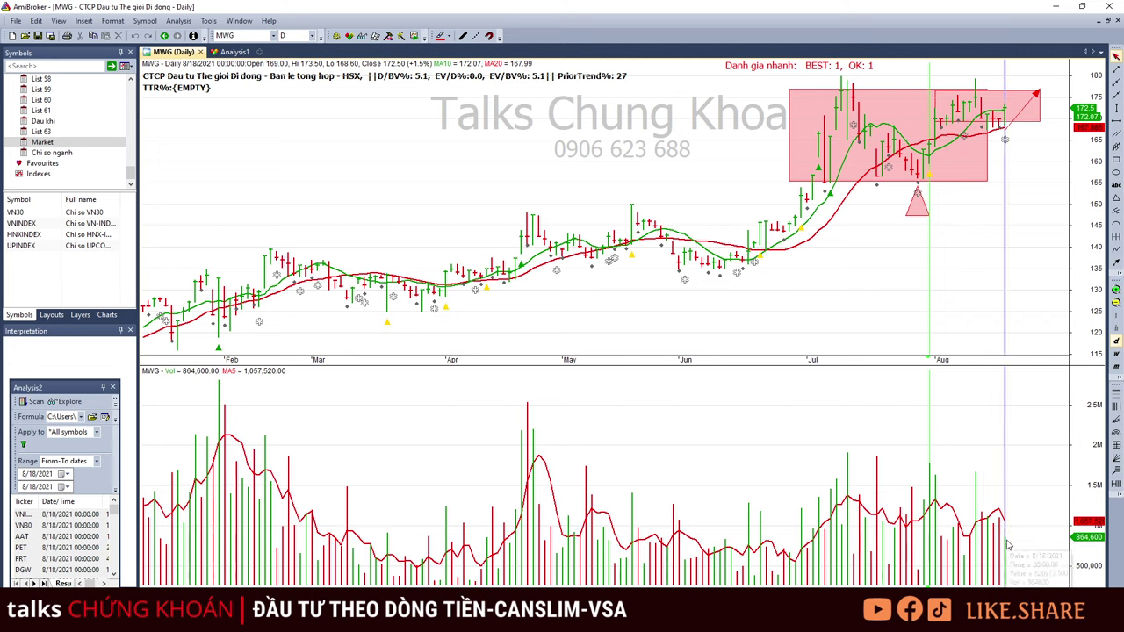
{"action": "left_click", "coordinate": [1006, 545]}
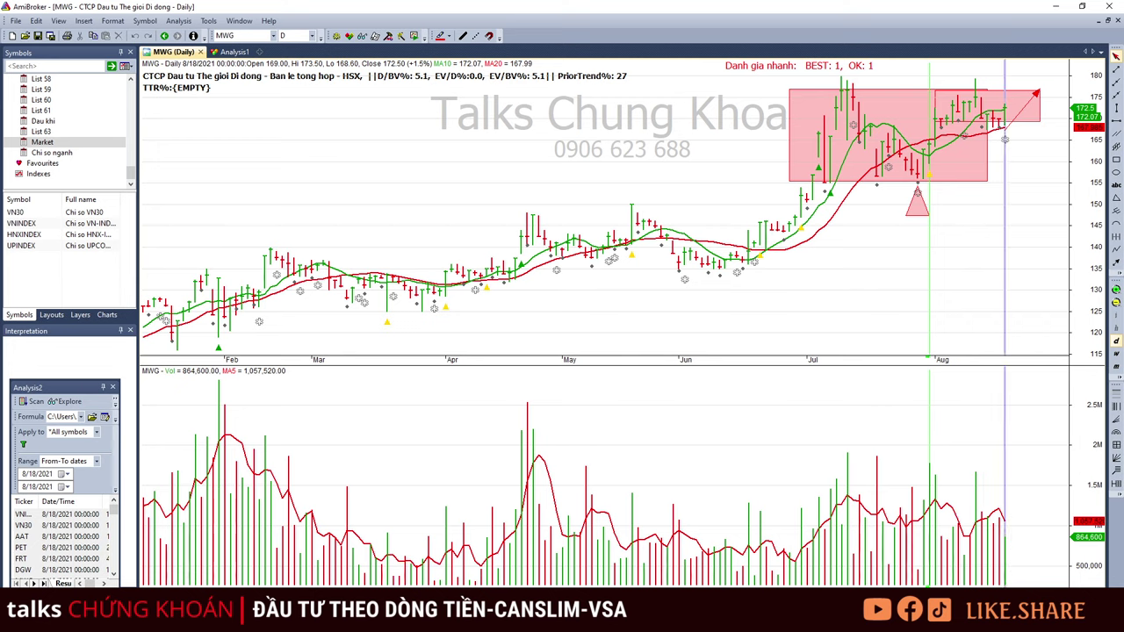
Return to Excel and examine the "V so với lưu hành (%)" values across the filtered stocks, starting with MWG
{"action": "key", "text": "alt+Tab"}
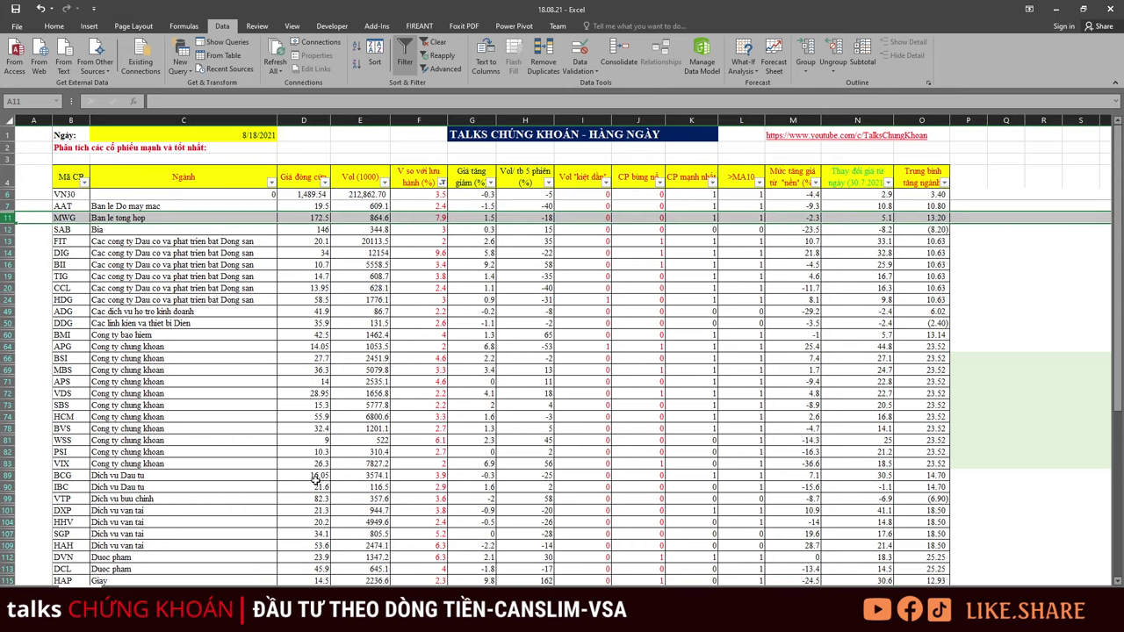
{"action": "left_click", "coordinate": [420, 219]}
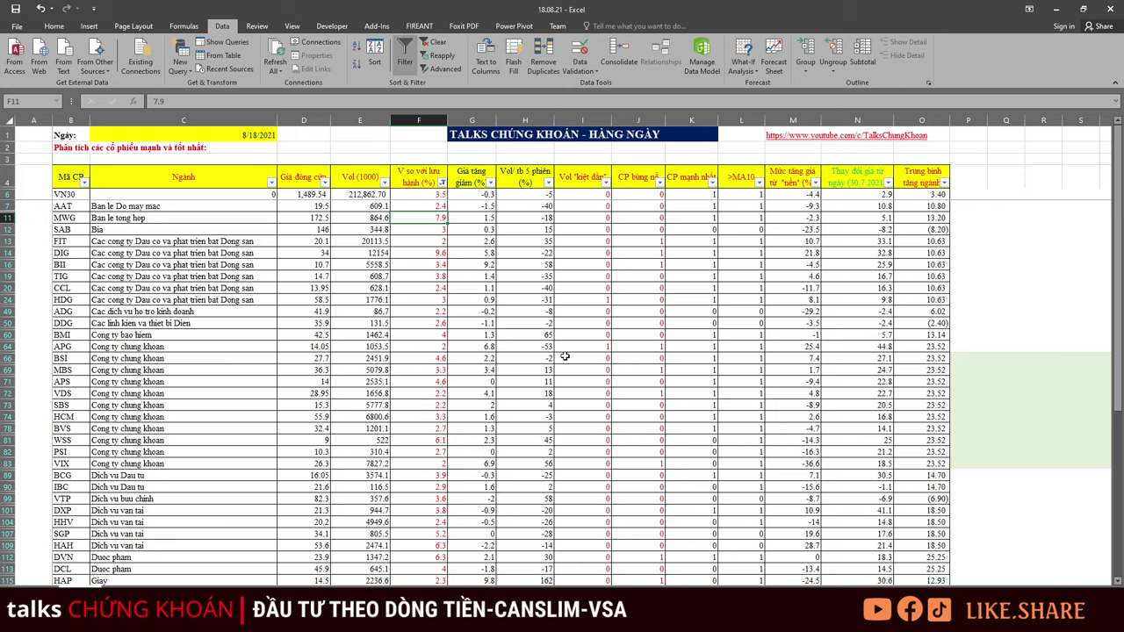
{"action": "scroll", "coordinate": [420, 356], "scroll_direction": "down", "scroll_amount": 4}
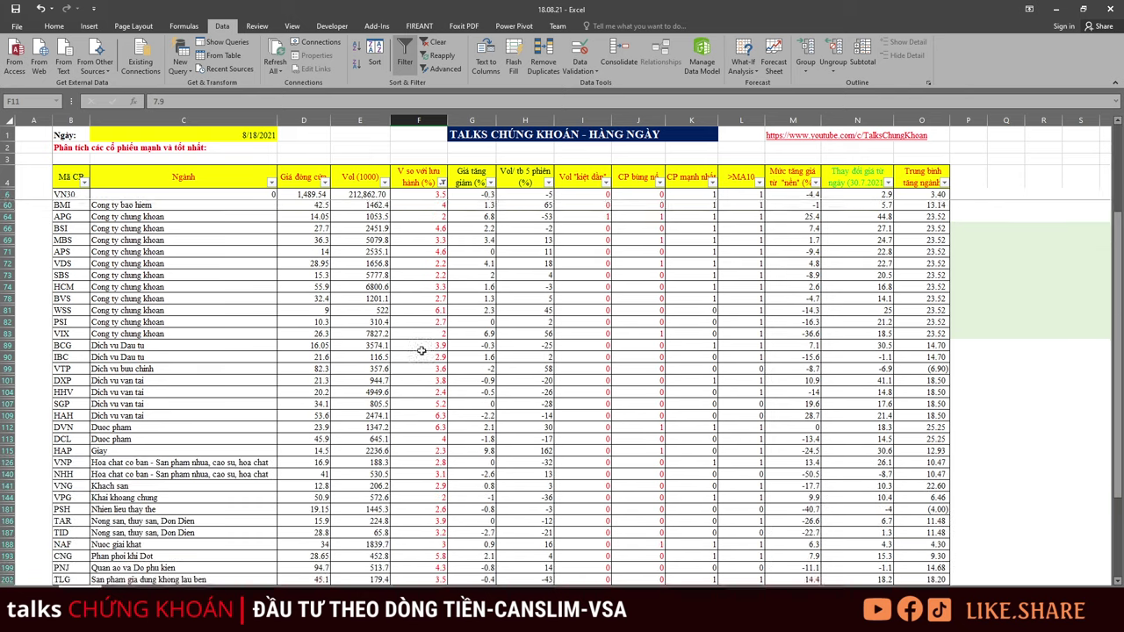
{"action": "left_click_drag", "start_coordinate": [421, 298], "coordinate": [417, 462]}
{"action": "scroll", "coordinate": [416, 457], "scroll_direction": "up", "scroll_amount": 2}
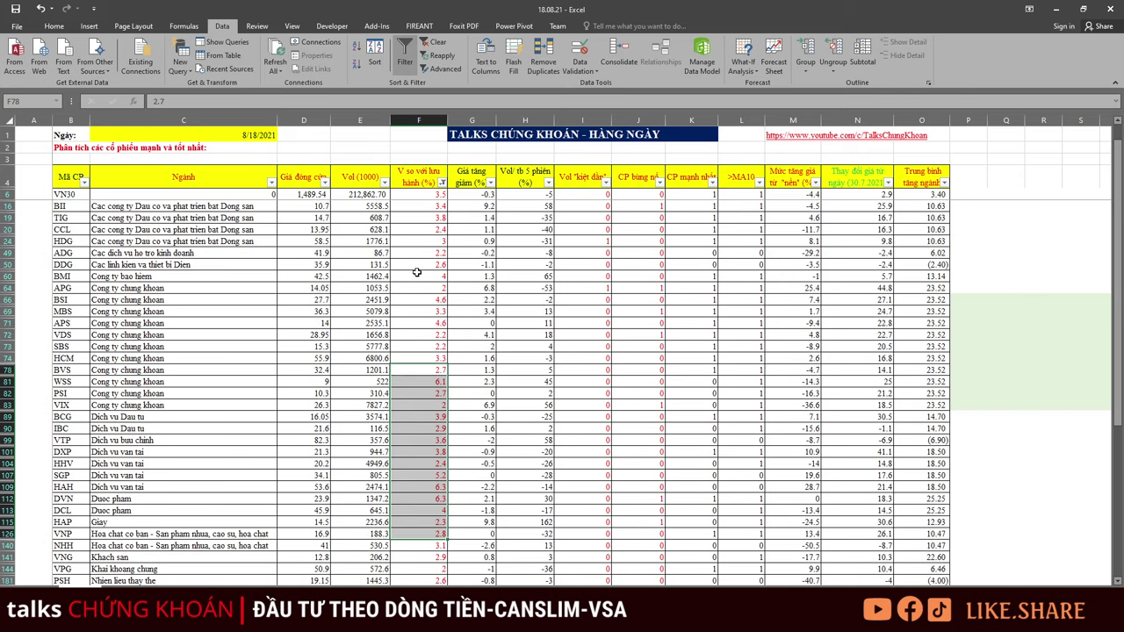
{"action": "left_click_drag", "start_coordinate": [418, 272], "coordinate": [420, 405]}
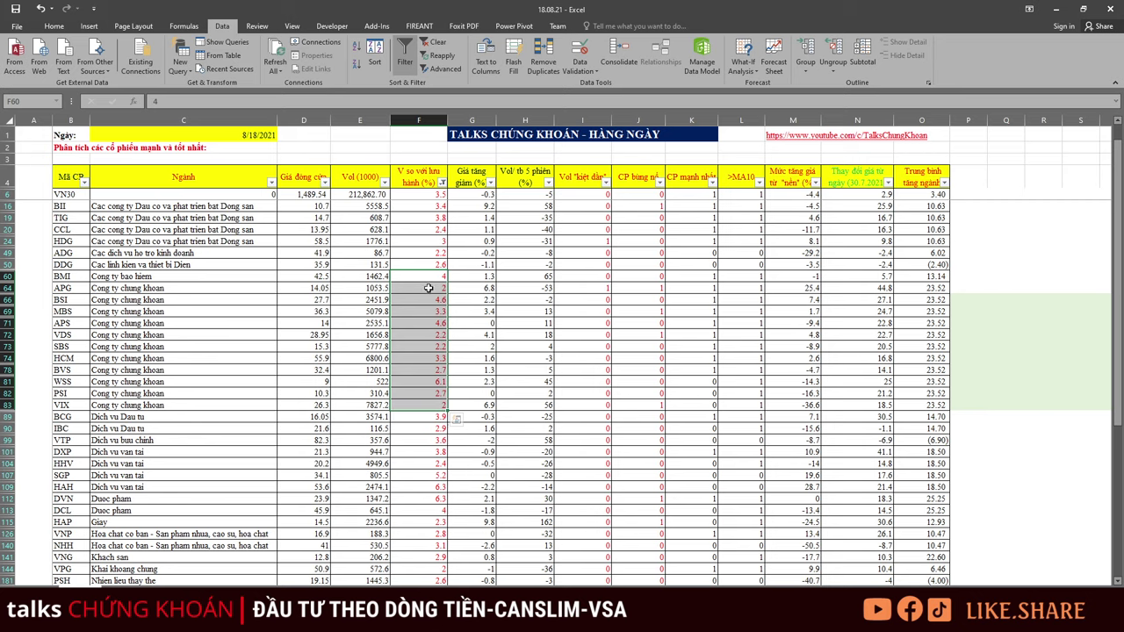
{"action": "key", "text": "ctrl+alt+l"}
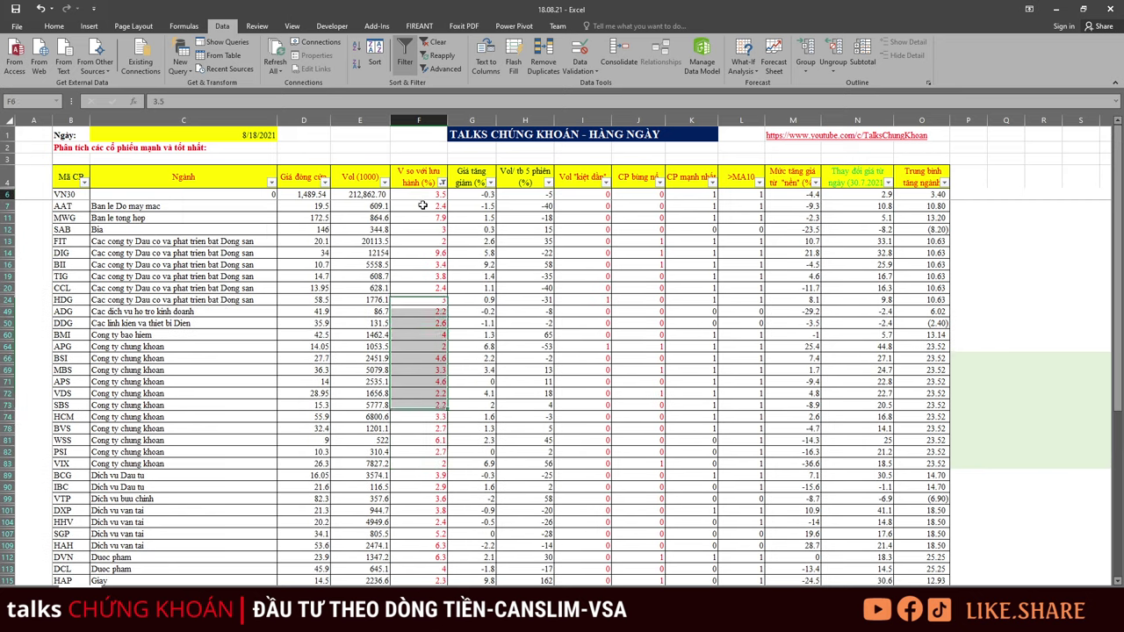
{"action": "left_click_drag", "start_coordinate": [421, 195], "coordinate": [422, 466]}
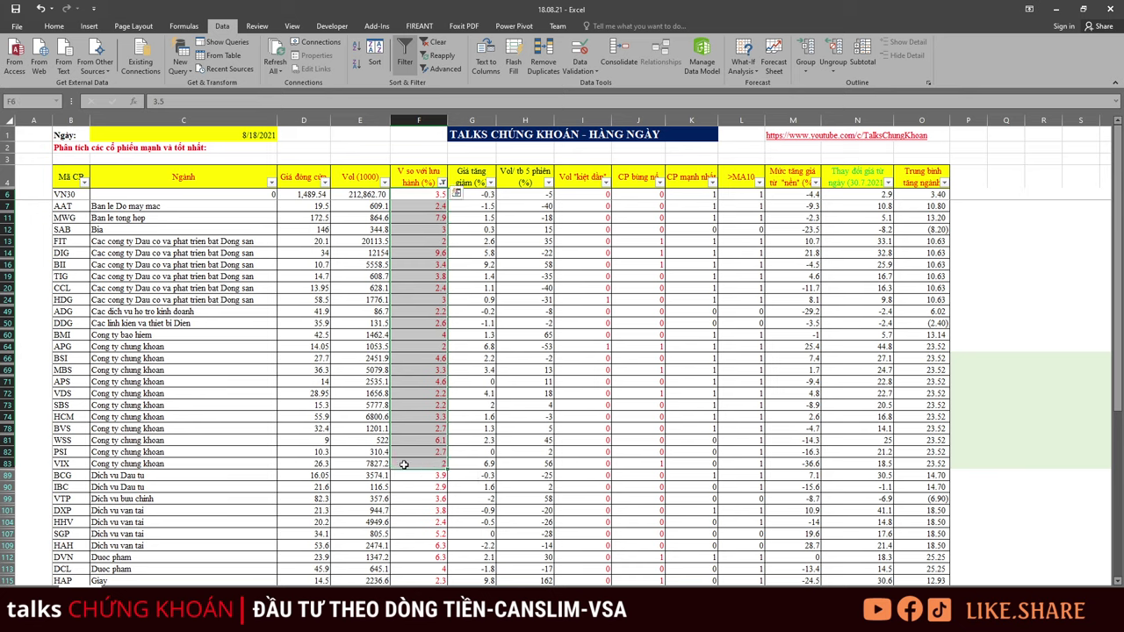
{"action": "left_click", "coordinate": [416, 301]}
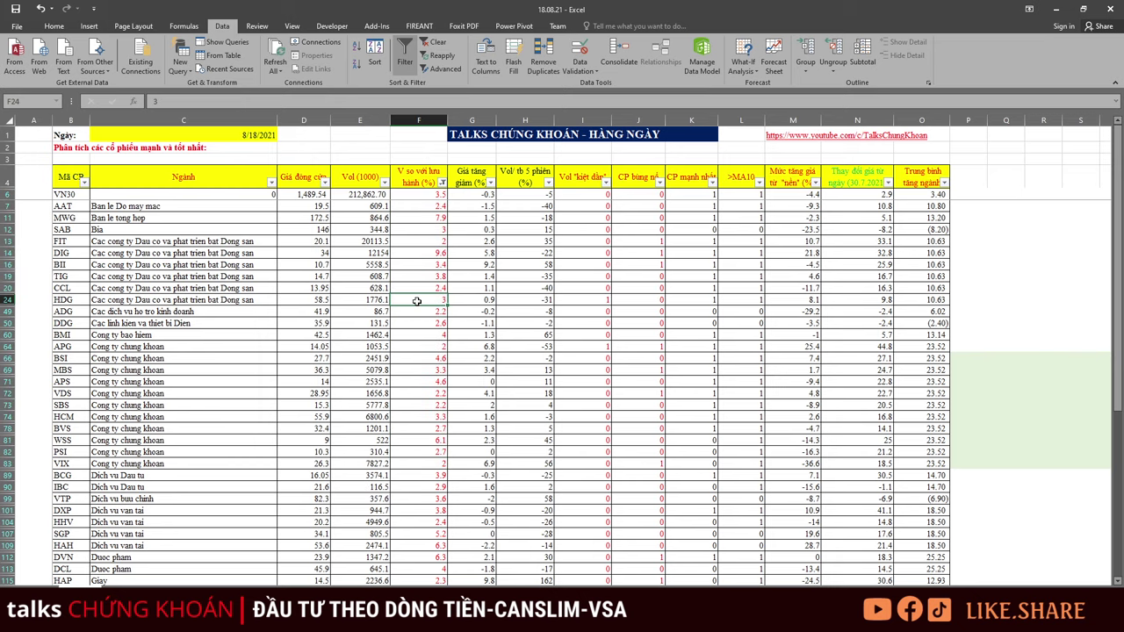
Clear the filter on the "V so với lưu hành (%)" column so all stocks are listed
{"action": "key", "text": "alt+a"}
{"action": "key", "text": "c"}
{"action": "left_click", "coordinate": [377, 303]}
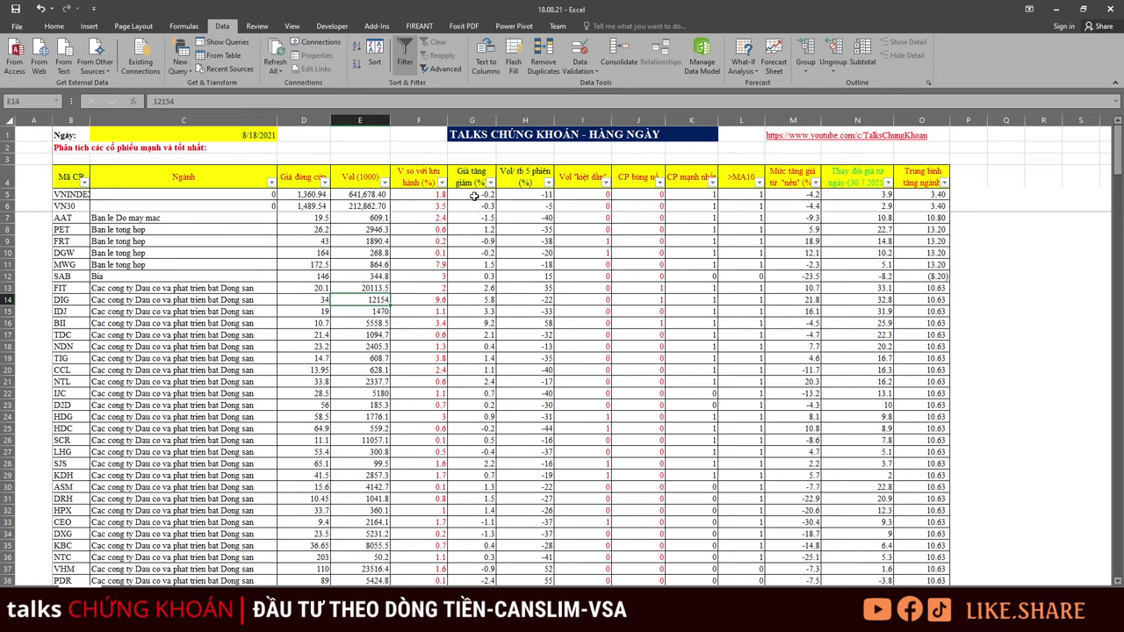
Filter the "Giá tăng giảm (%)" column to show values greater than or equal to 1
{"action": "left_click_drag", "start_coordinate": [476, 195], "coordinate": [482, 204]}
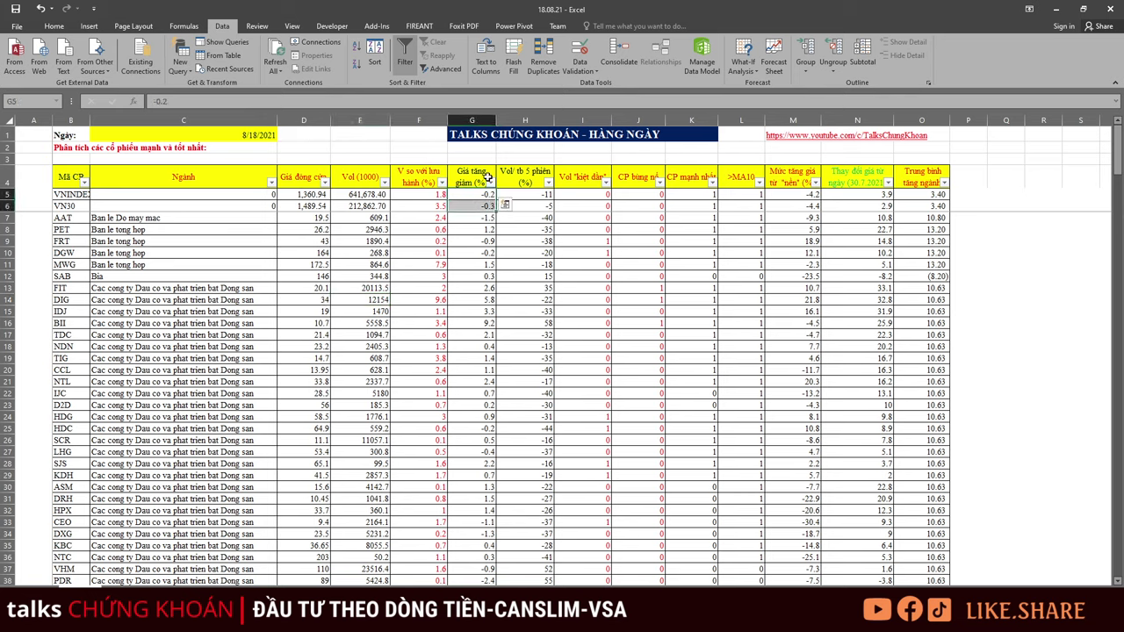
{"action": "left_click", "coordinate": [491, 182]}
{"action": "mouse_move", "coordinate": [462, 272]}
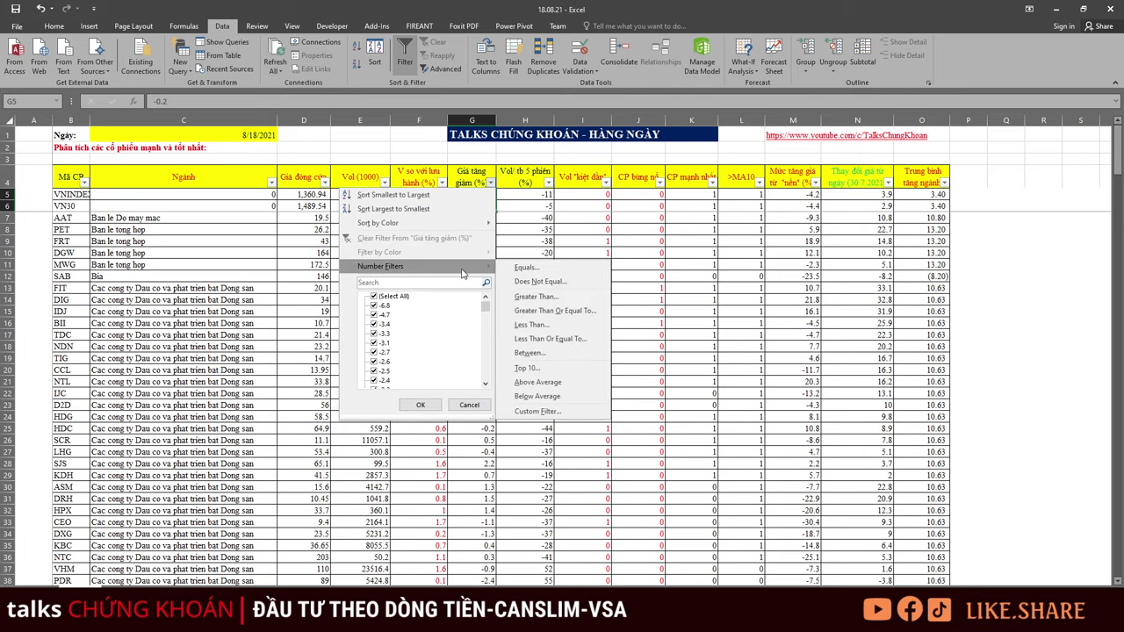
{"action": "left_click", "coordinate": [586, 310]}
{"action": "type", "text": "1"}
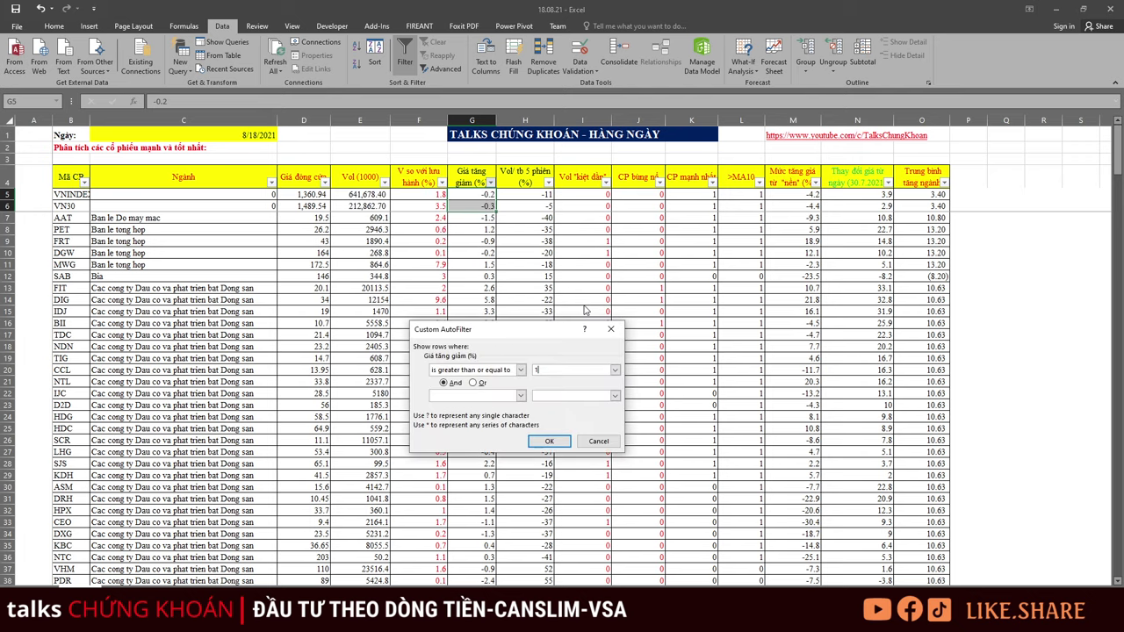
{"action": "key", "text": "Return"}
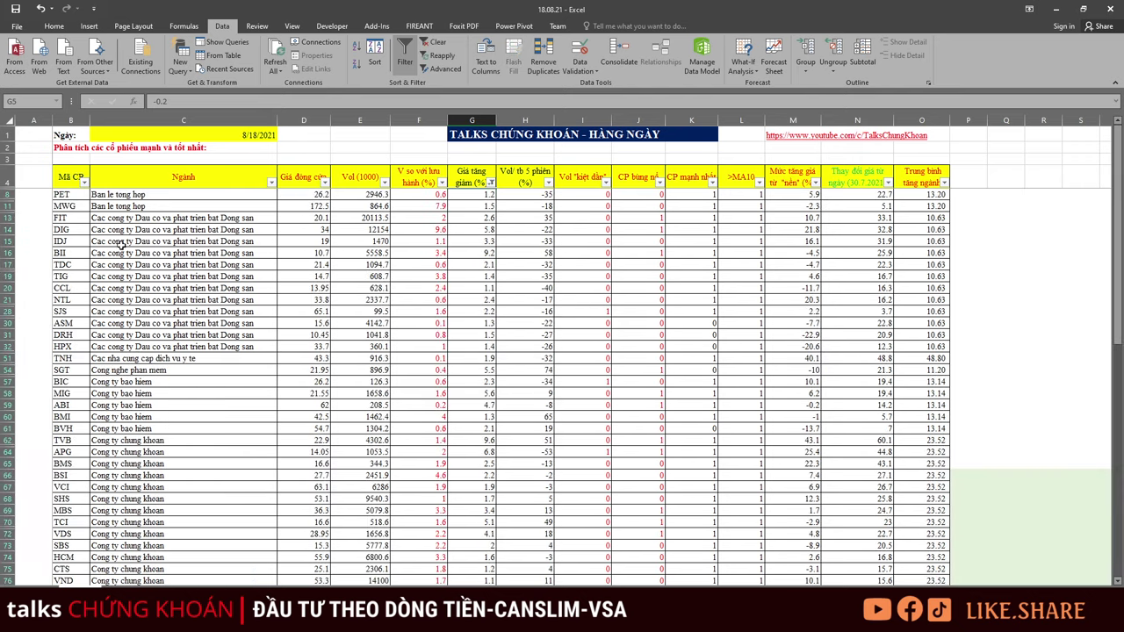
Examine which industries in the Ngành column the filtered rising stocks belong to, through the whole list
{"action": "left_click_drag", "start_coordinate": [138, 219], "coordinate": [191, 532]}
{"action": "scroll", "coordinate": [164, 349], "scroll_direction": "down", "scroll_amount": 3}
{"action": "scroll", "coordinate": [213, 449], "scroll_direction": "down", "scroll_amount": 11}
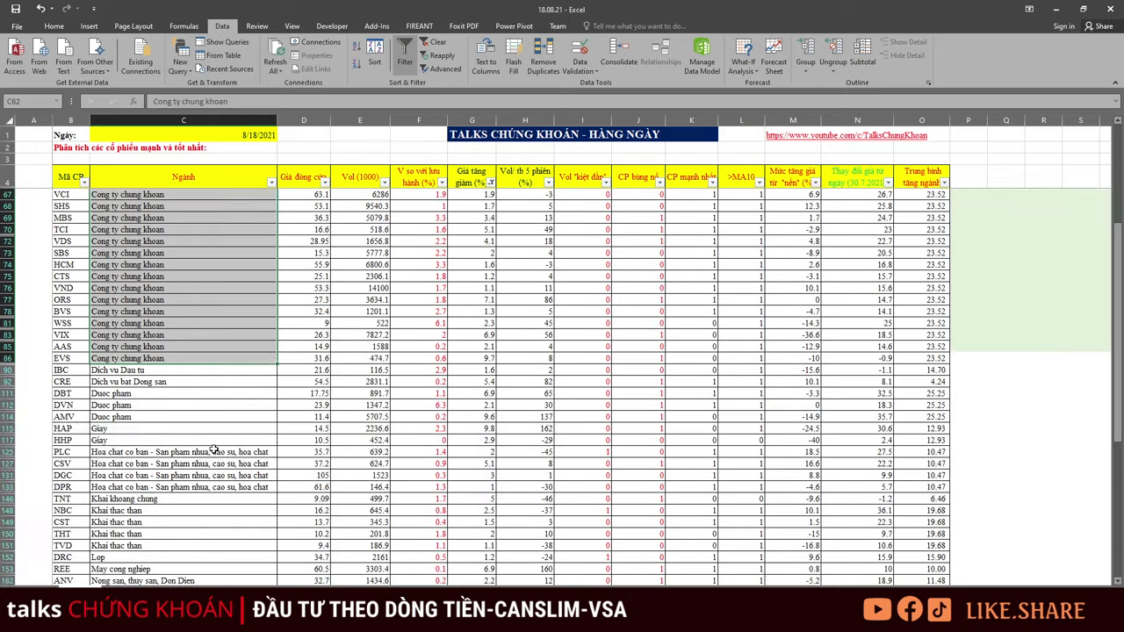
{"action": "scroll", "coordinate": [213, 449], "scroll_direction": "down", "scroll_amount": 9}
{"action": "scroll", "coordinate": [200, 449], "scroll_direction": "up", "scroll_amount": 6}
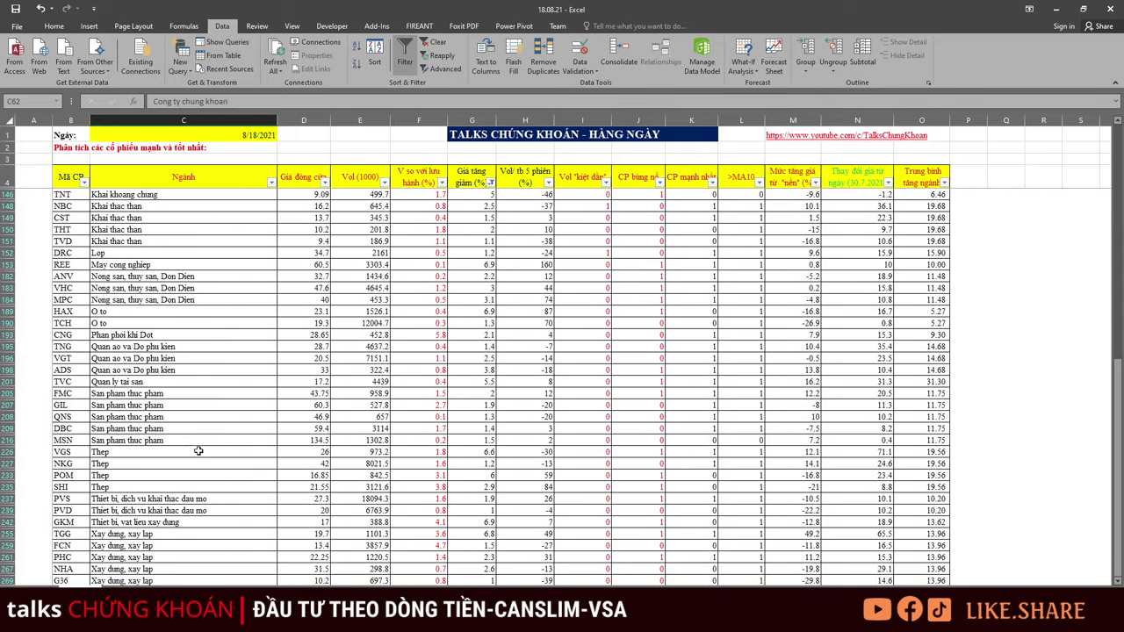
{"action": "scroll", "coordinate": [200, 449], "scroll_direction": "up", "scroll_amount": 20}
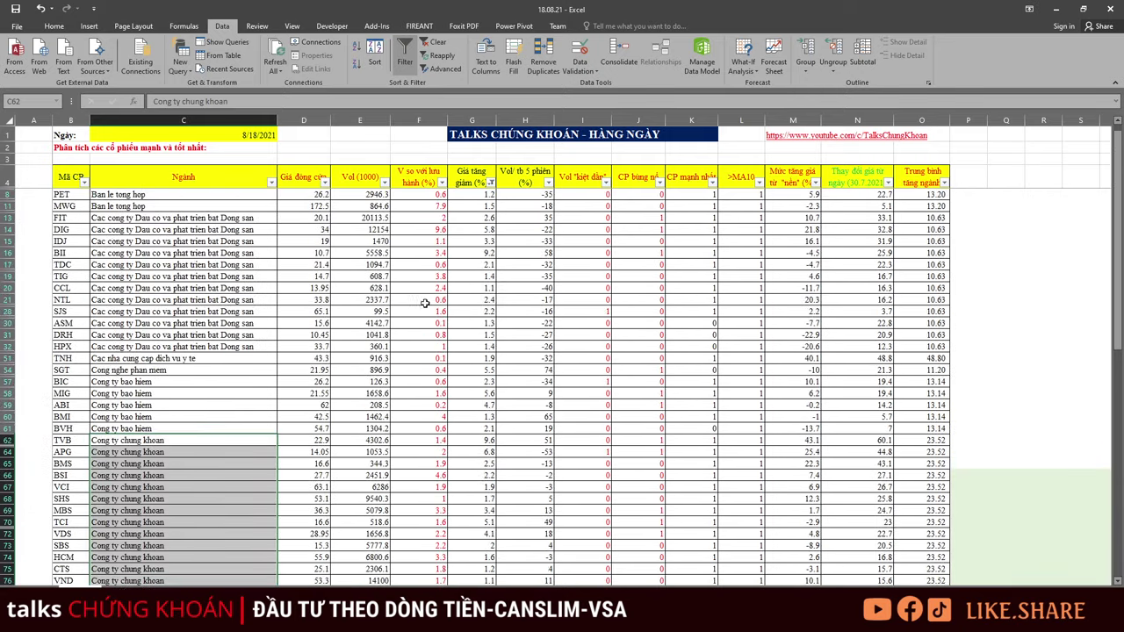
{"action": "left_click", "coordinate": [416, 287]}
{"action": "left_click", "coordinate": [483, 253]}
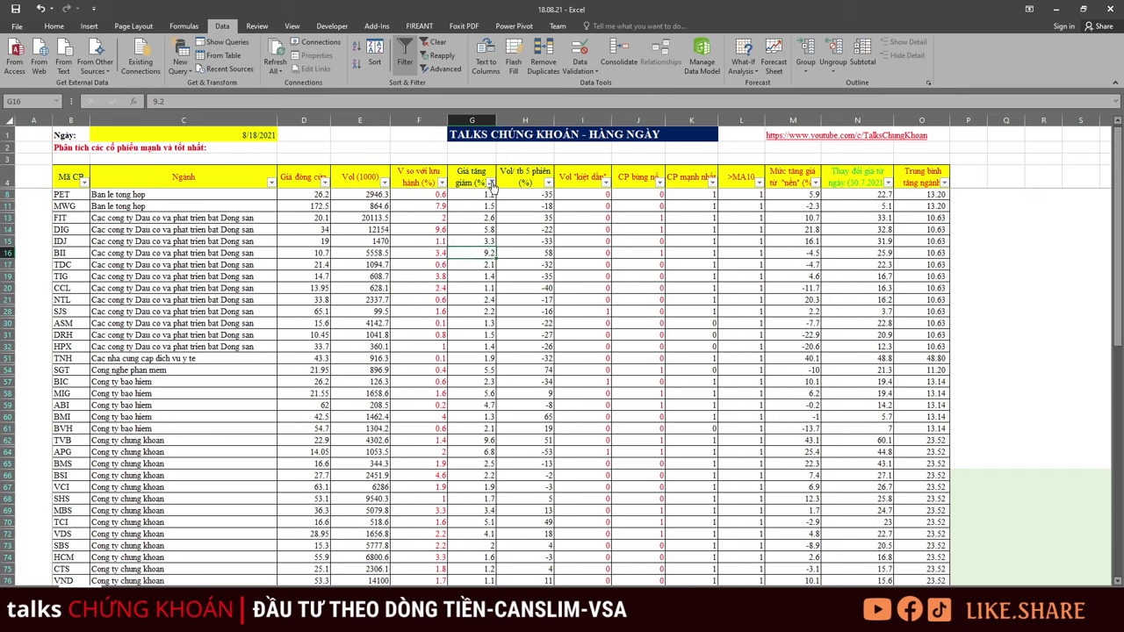
Filter the "Giá tăng giảm (%)" column to show values less than or equal to -3
{"action": "left_click", "coordinate": [491, 183]}
{"action": "mouse_move", "coordinate": [416, 268]}
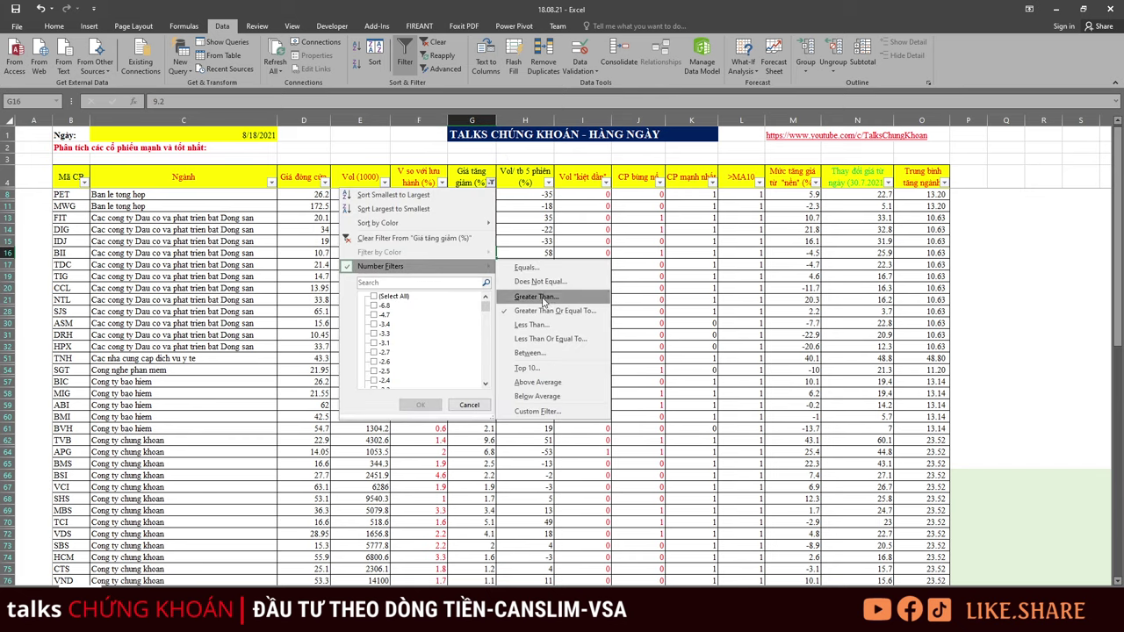
{"action": "left_click", "coordinate": [562, 340]}
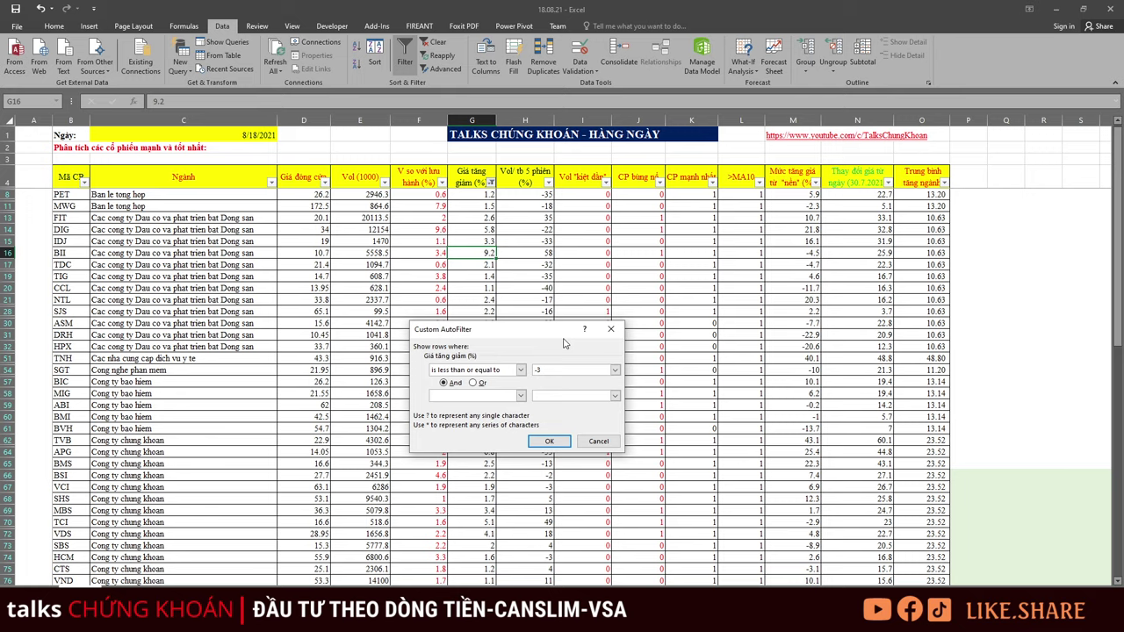
{"action": "key", "text": "Return"}
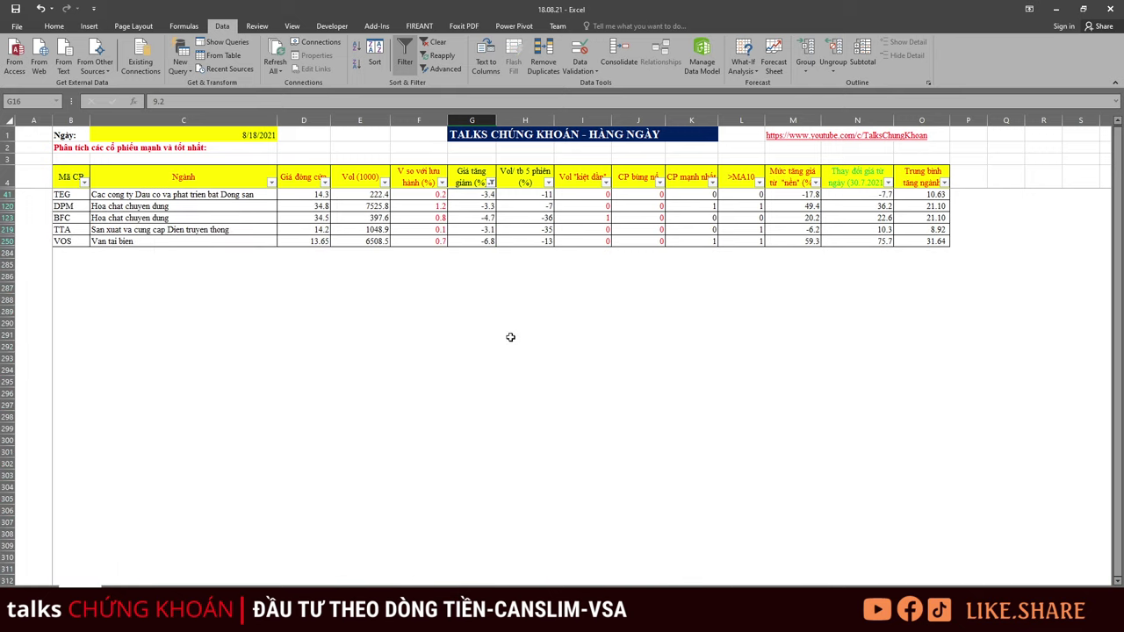
Filter the "Giá tăng giảm (%)" column to show values less than or equal to -2
{"action": "left_click", "coordinate": [491, 182]}
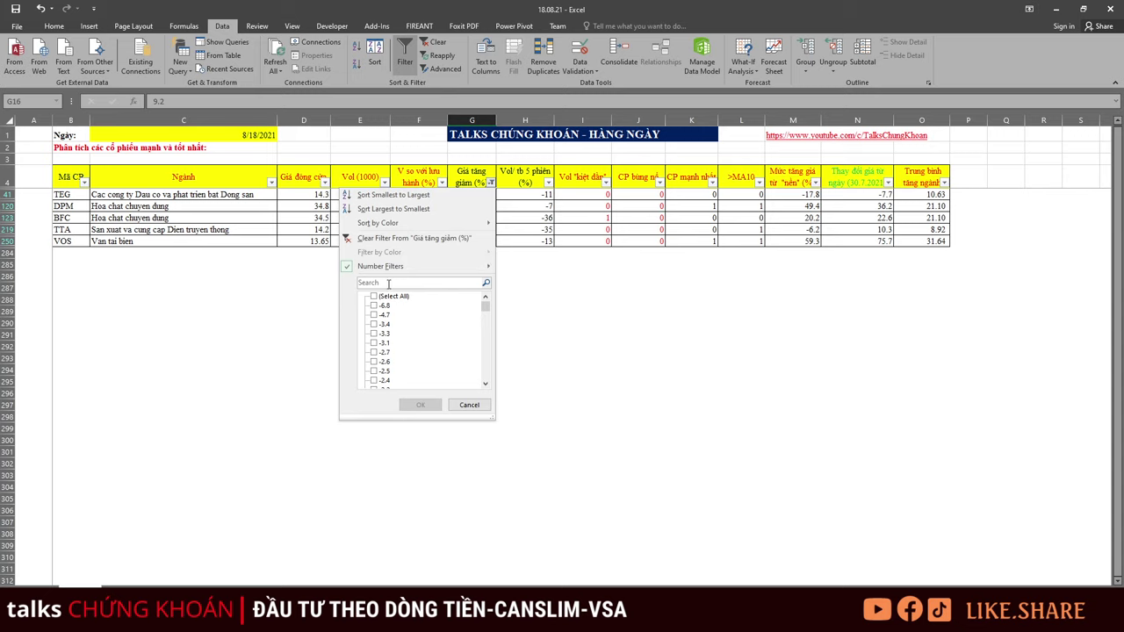
{"action": "mouse_move", "coordinate": [395, 266]}
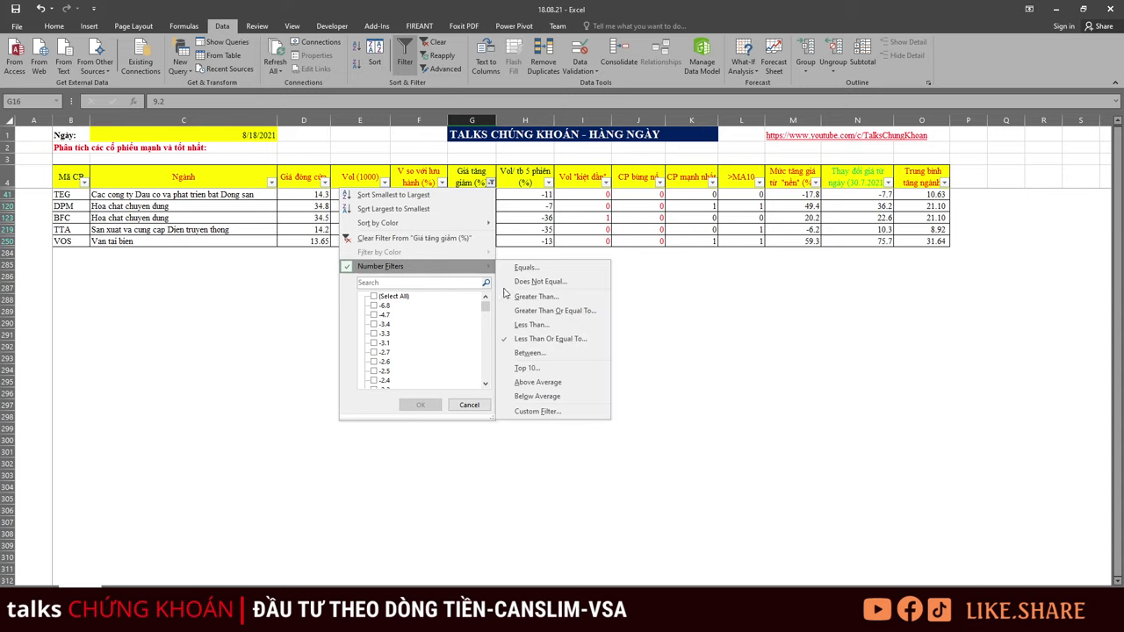
{"action": "left_click", "coordinate": [548, 339]}
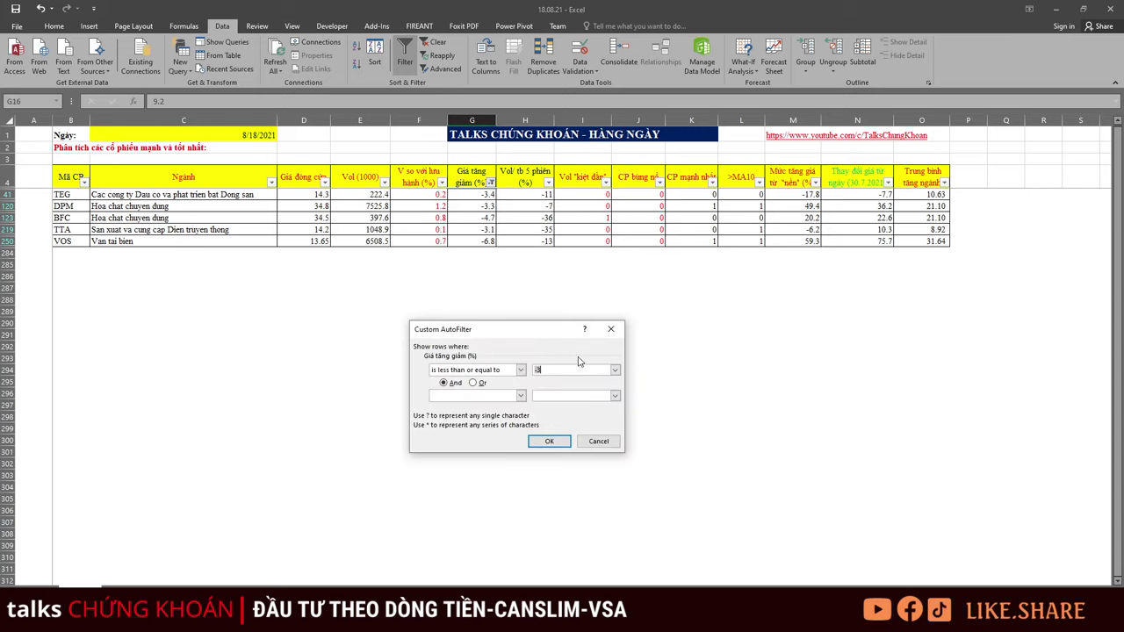
{"action": "type", "text": "2"}
{"action": "key", "text": "Return"}
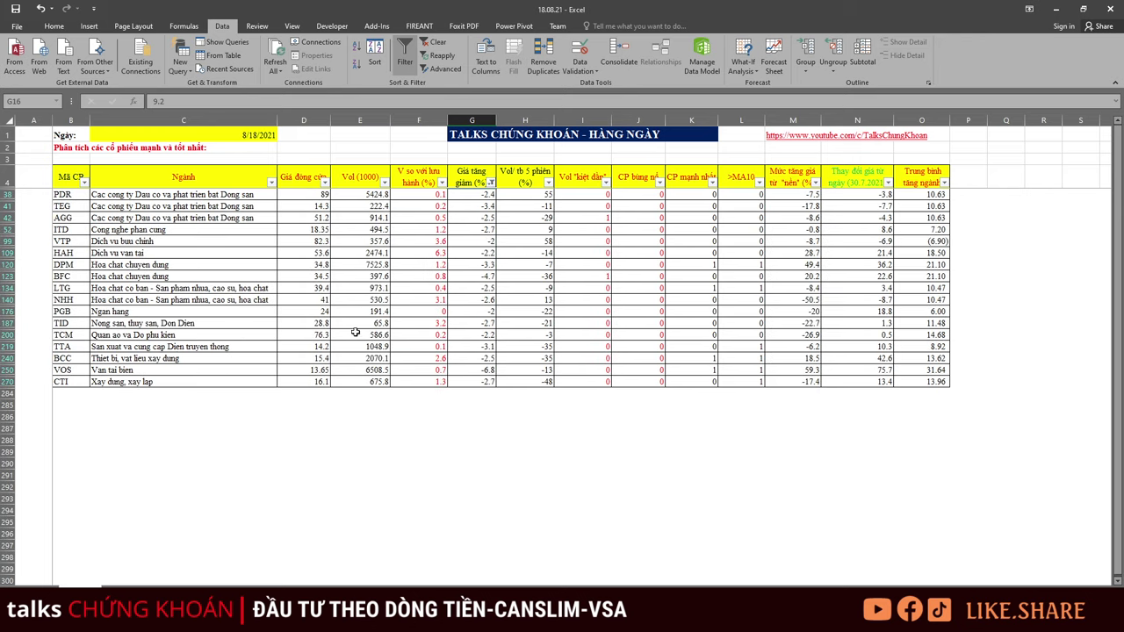
Examine the tickers and Ngành entries of the filtered falling stocks, from the real estate and chemical groups through the rest of the list
{"action": "left_click_drag", "start_coordinate": [195, 193], "coordinate": [253, 213]}
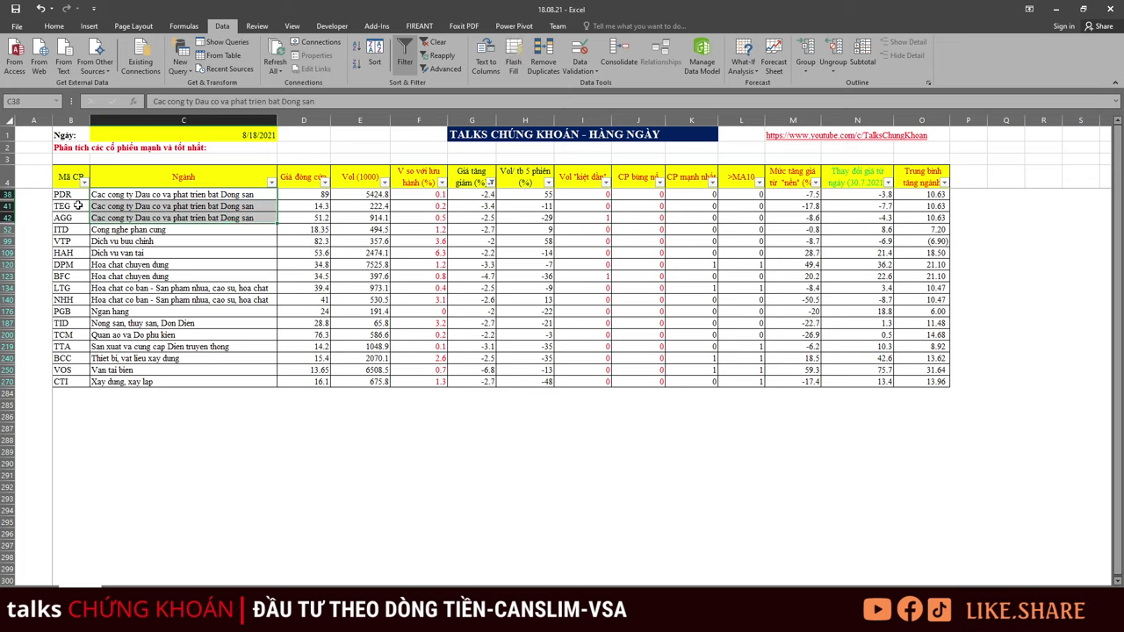
{"action": "left_click", "coordinate": [120, 265]}
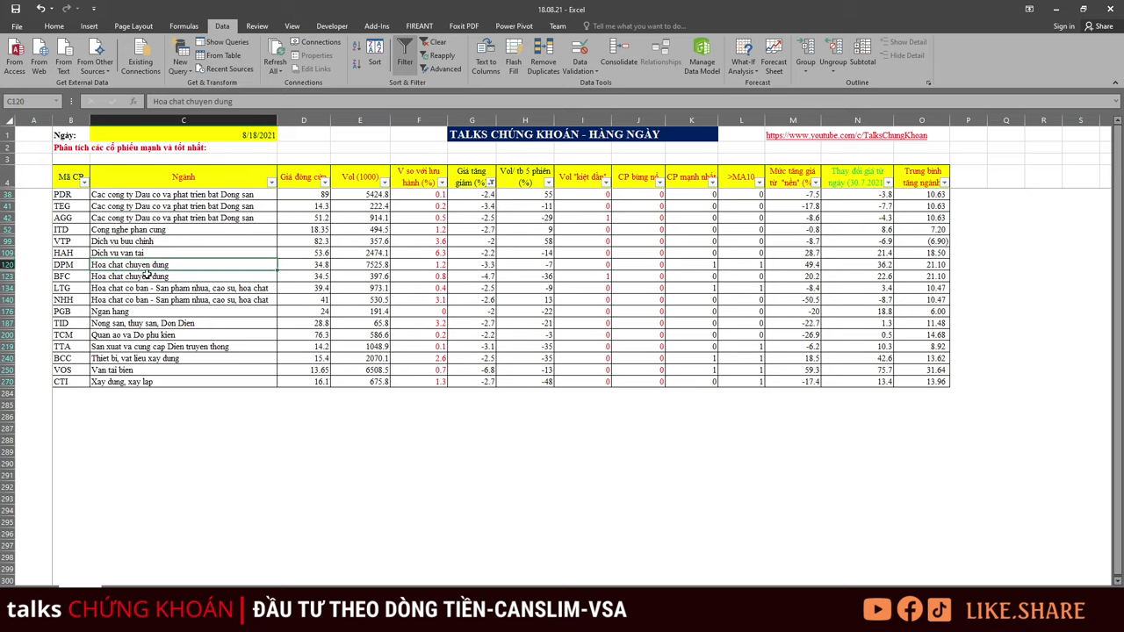
{"action": "left_click_drag", "start_coordinate": [146, 275], "coordinate": [149, 302]}
{"action": "left_click", "coordinate": [59, 255]}
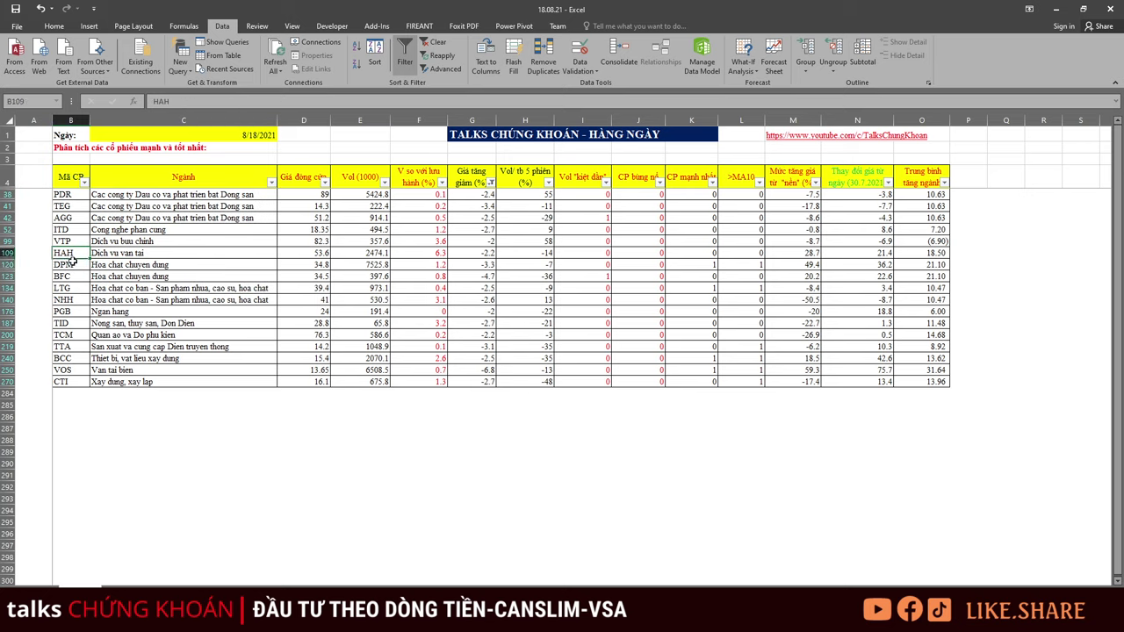
{"action": "left_click_drag", "start_coordinate": [73, 256], "coordinate": [313, 389]}
{"action": "left_click", "coordinate": [614, 368]}
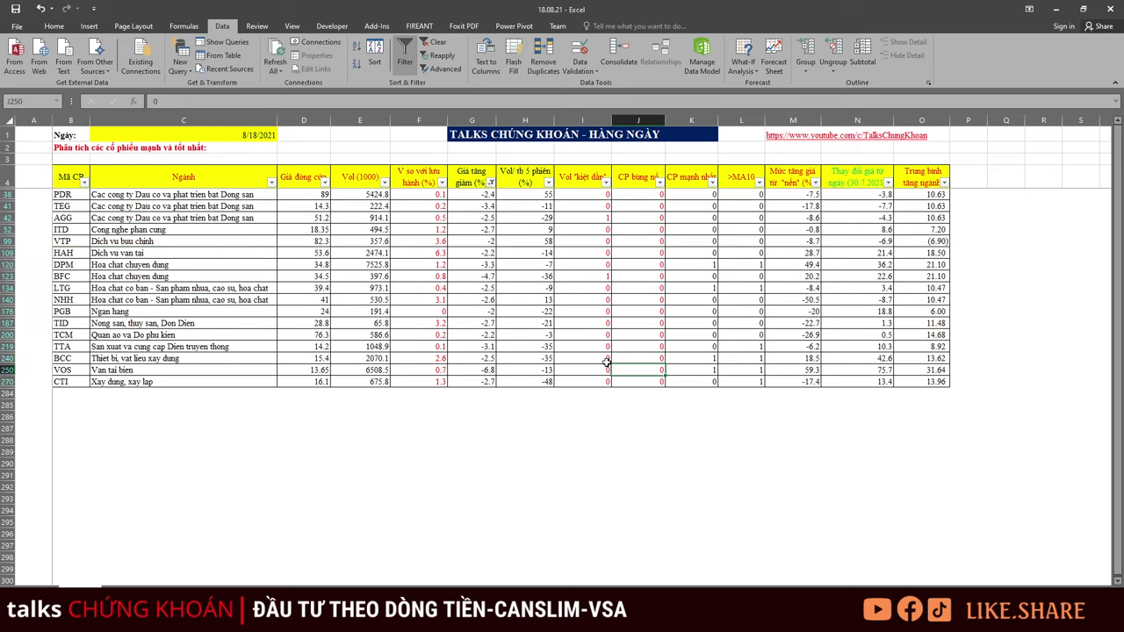
Clear the price change filter and filter the "CP bùng nổ" column to show only the value 1
{"action": "key", "text": "alt+a"}
{"action": "key", "text": "c"}
{"action": "left_click", "coordinate": [519, 287]}
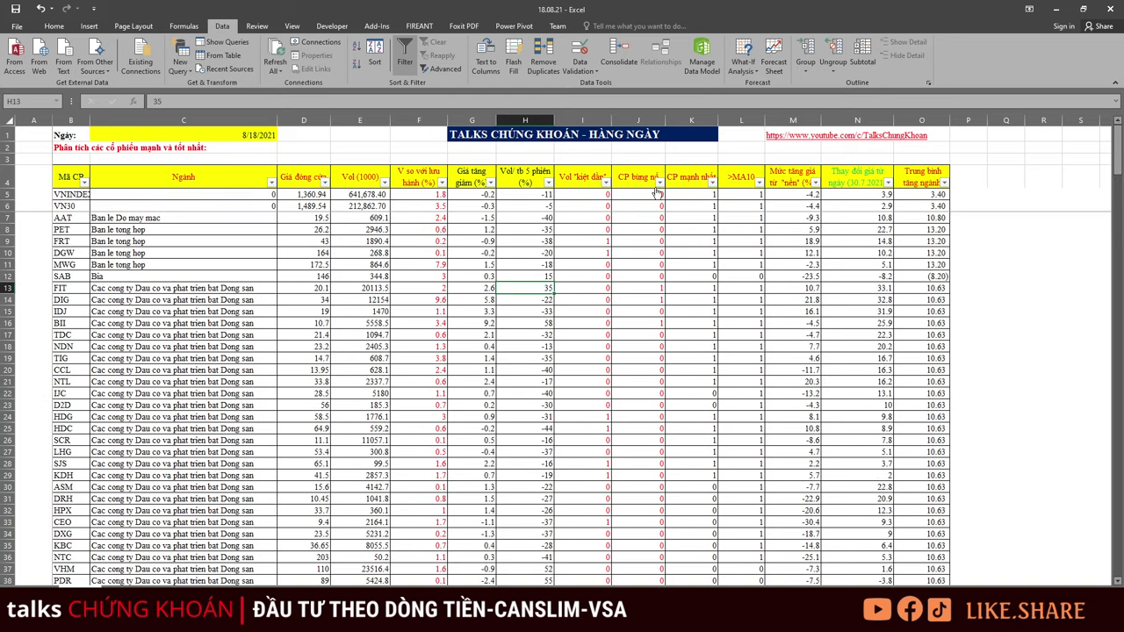
{"action": "left_click", "coordinate": [659, 183]}
{"action": "left_click", "coordinate": [544, 305]}
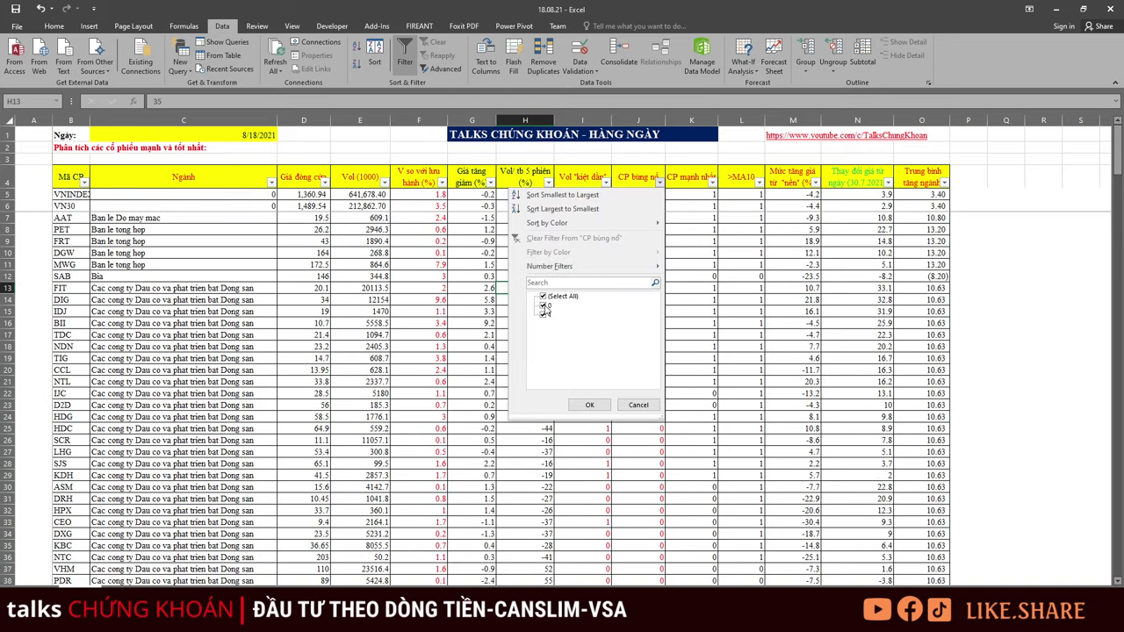
{"action": "left_click", "coordinate": [590, 405]}
Look through the whole list of stocks flagged in the "CP bùng nổ" column
{"action": "scroll", "coordinate": [653, 321], "scroll_direction": "down", "scroll_amount": 4}
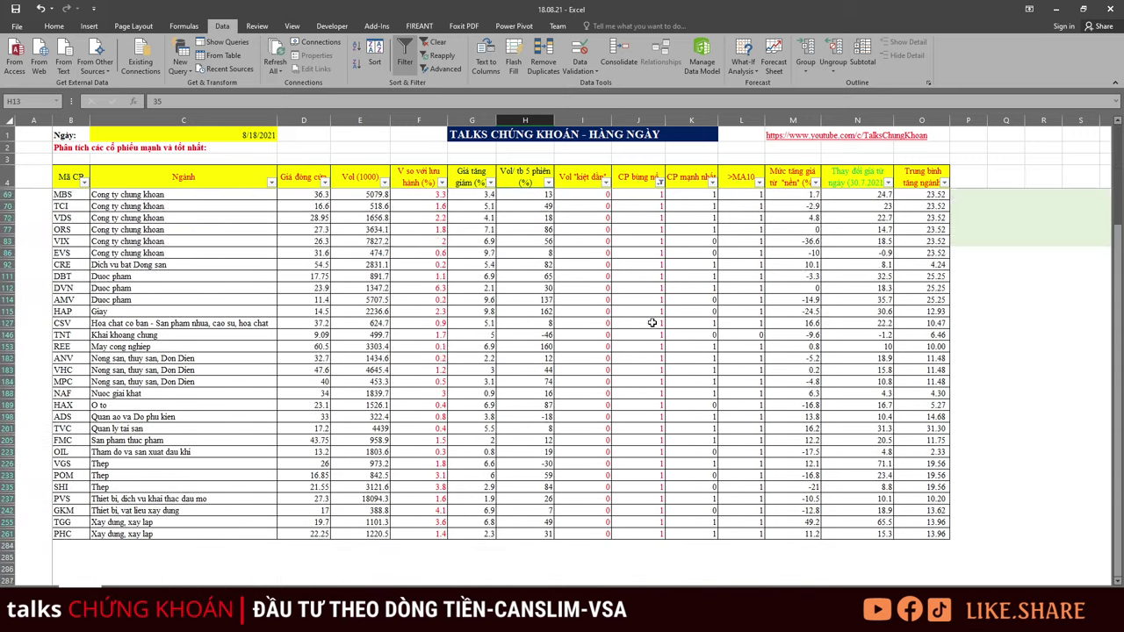
{"action": "scroll", "coordinate": [652, 321], "scroll_direction": "up", "scroll_amount": 4}
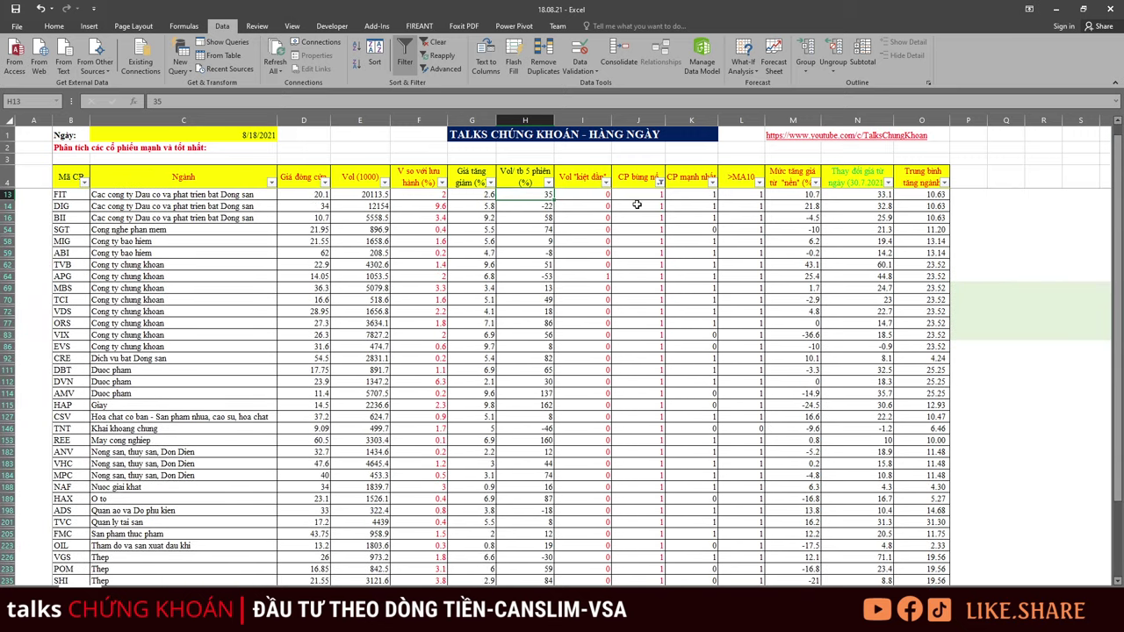
{"action": "left_click", "coordinate": [645, 121]}
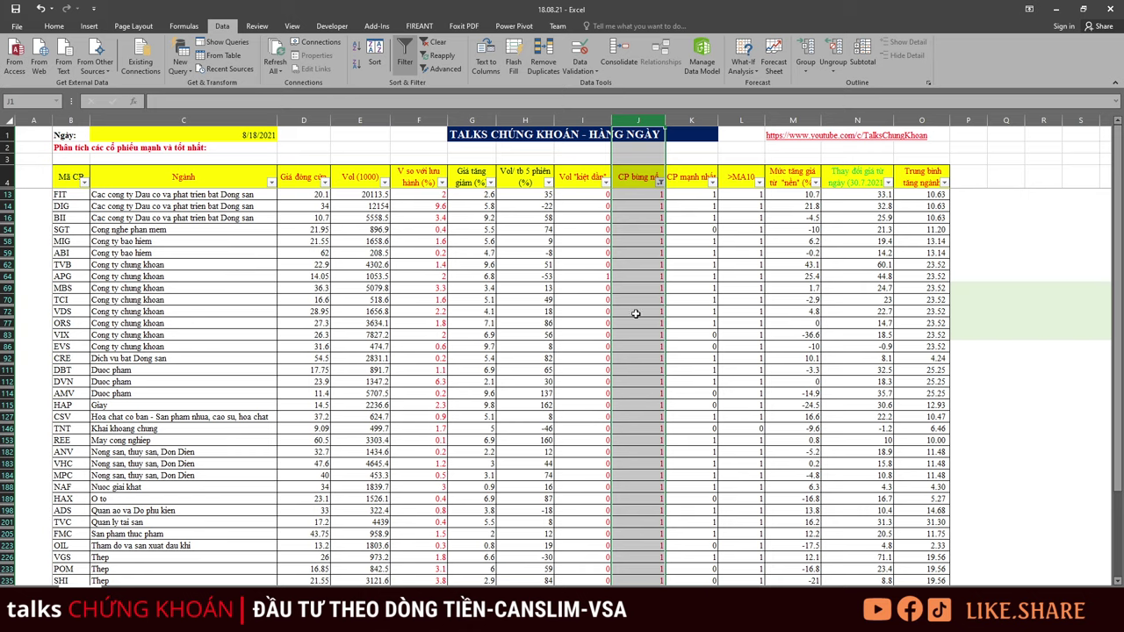
{"action": "left_click", "coordinate": [642, 241]}
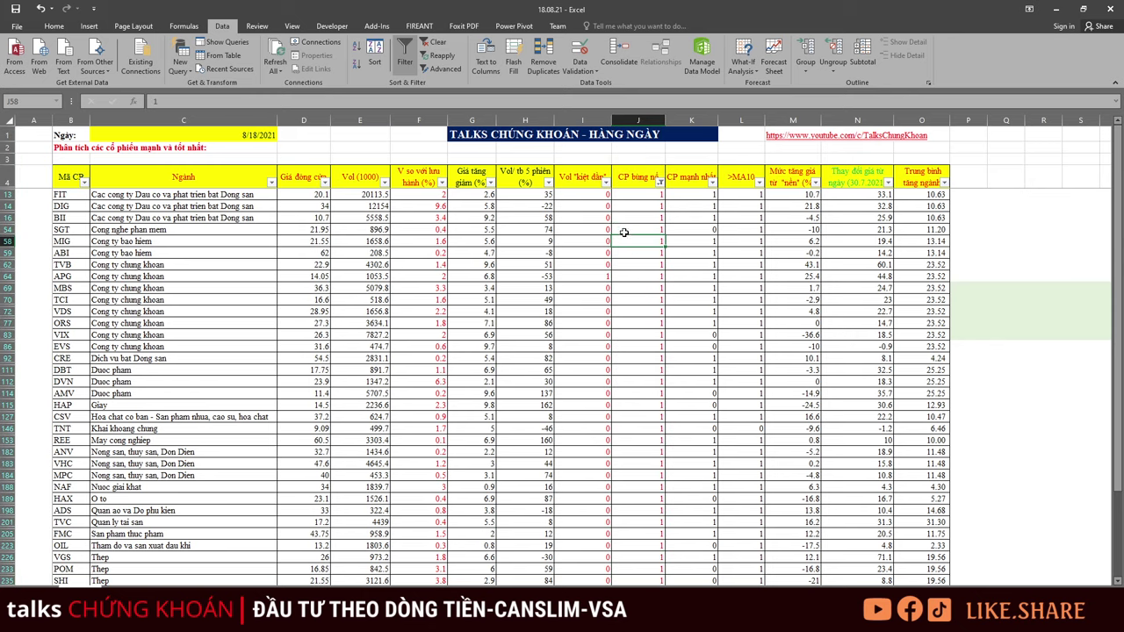
Clear the "CP bùng nổ" filter and filter the "Vol "kiệt dần"" column to show only the value 1
{"action": "left_click", "coordinate": [626, 231]}
{"action": "key", "text": "alt+a"}
{"action": "key", "text": "c"}
{"action": "left_click", "coordinate": [617, 218]}
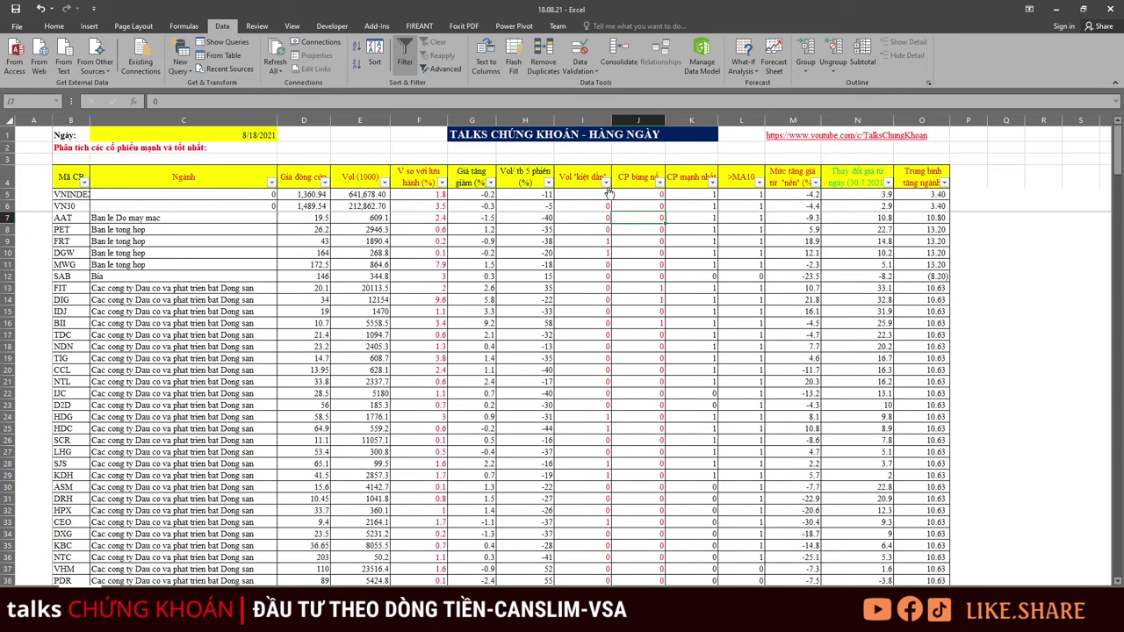
{"action": "left_click", "coordinate": [606, 182]}
{"action": "left_click", "coordinate": [489, 304]}
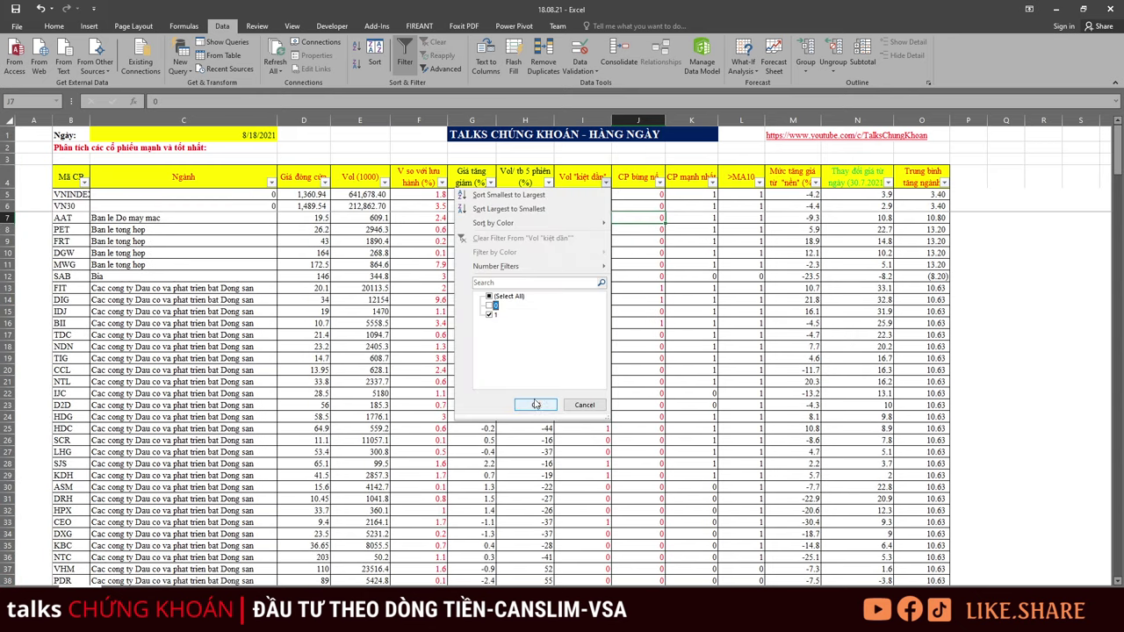
{"action": "left_click", "coordinate": [535, 405]}
Highlight the "Vol "kiệt dần"" column and look through the flagged stocks down to the end of the list
{"action": "left_click", "coordinate": [591, 194]}
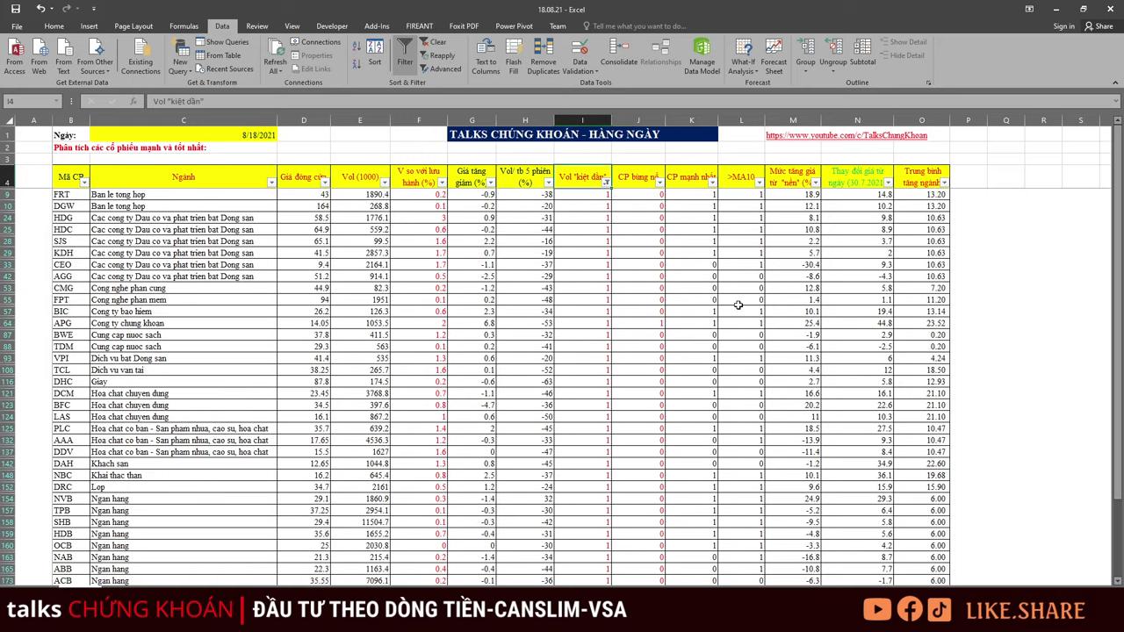
{"action": "key", "text": "ctrl+shift+Down"}
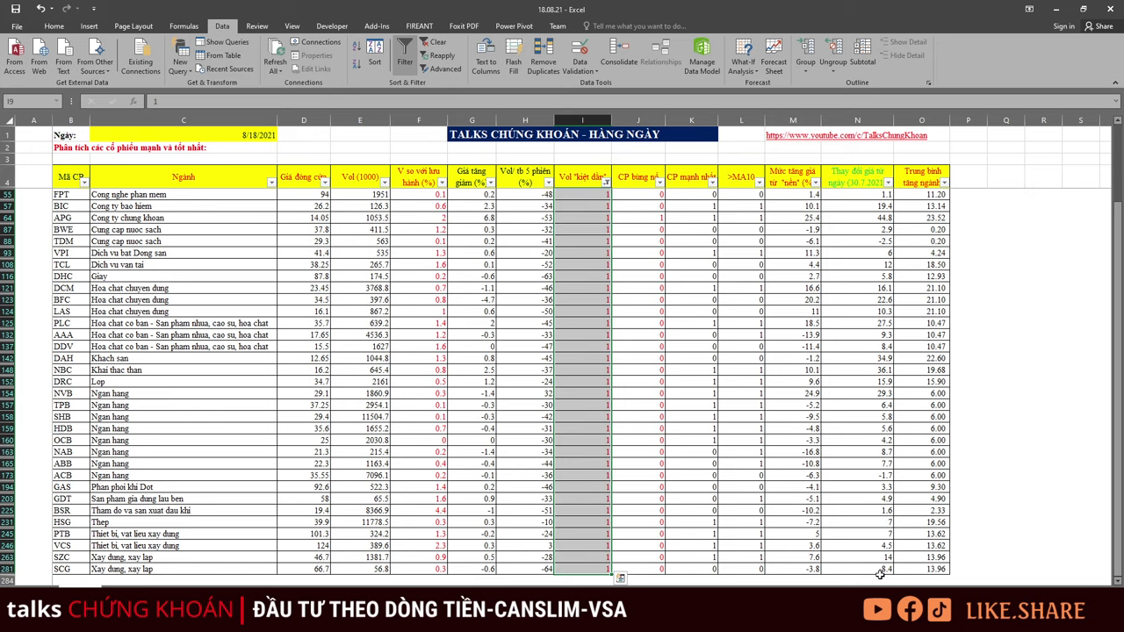
{"action": "scroll", "coordinate": [577, 377], "scroll_direction": "up", "scroll_amount": 3}
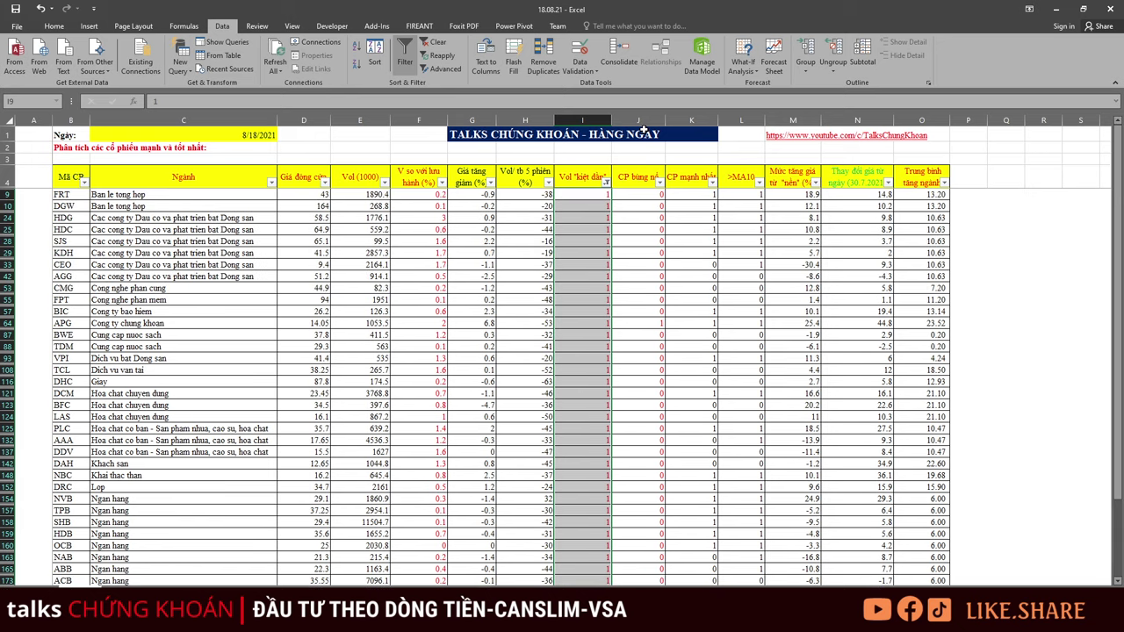
{"action": "left_click", "coordinate": [583, 119]}
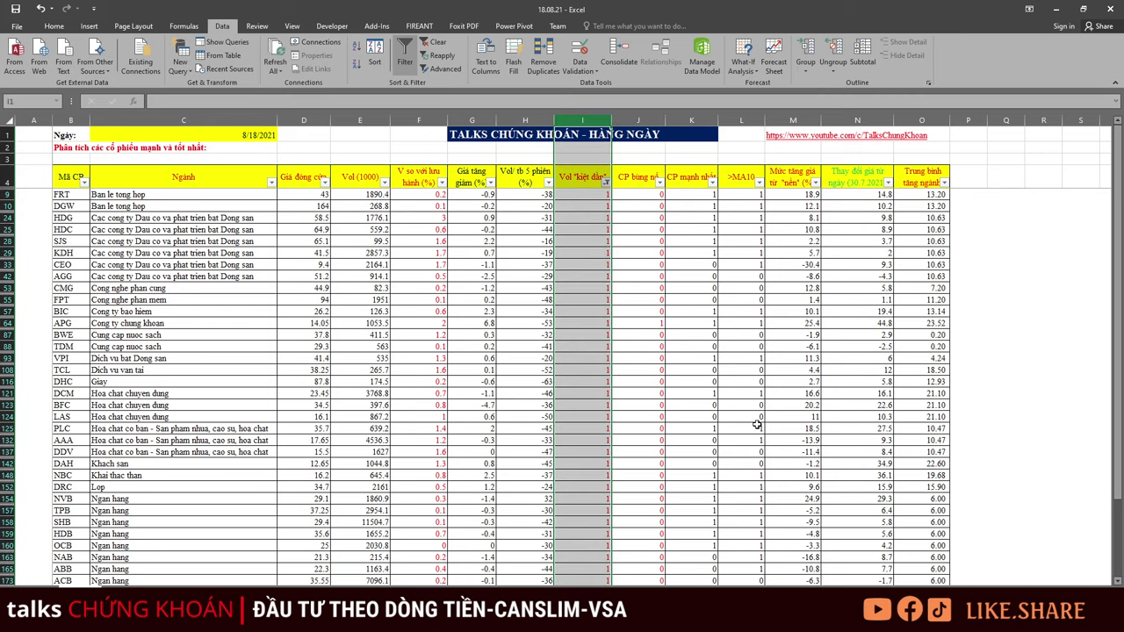
Remove the "Vol "kiệt dần"" filter and filter the "CP mạnh nhất" column to show only the value 1
{"action": "left_click", "coordinate": [679, 393]}
{"action": "key", "text": "ctrl+z"}
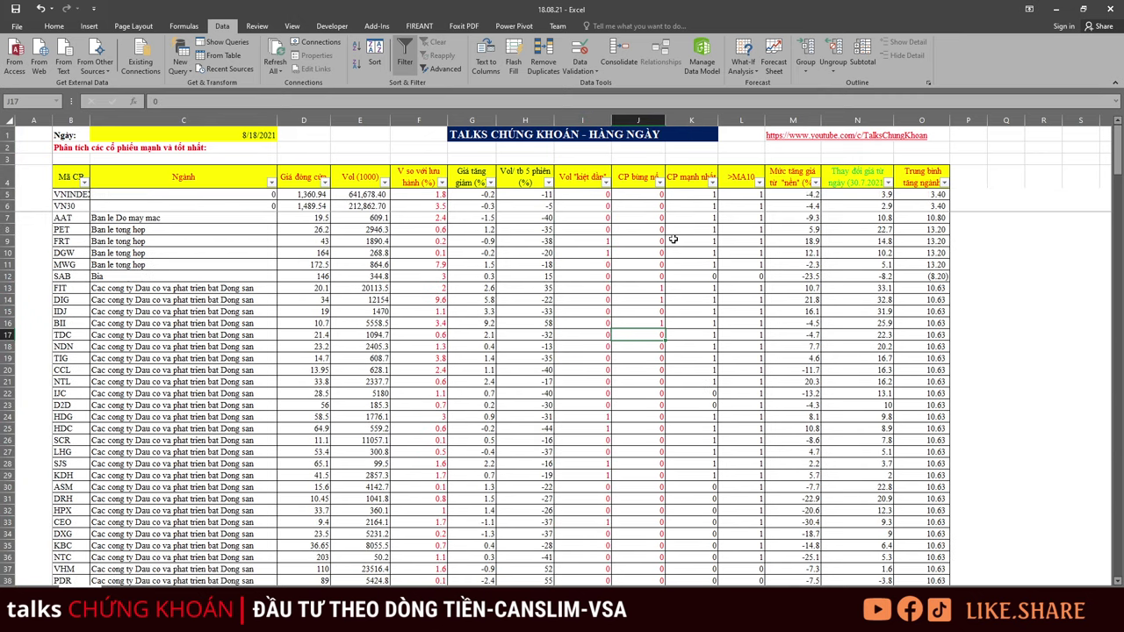
{"action": "left_click", "coordinate": [714, 183]}
{"action": "left_click", "coordinate": [608, 306]}
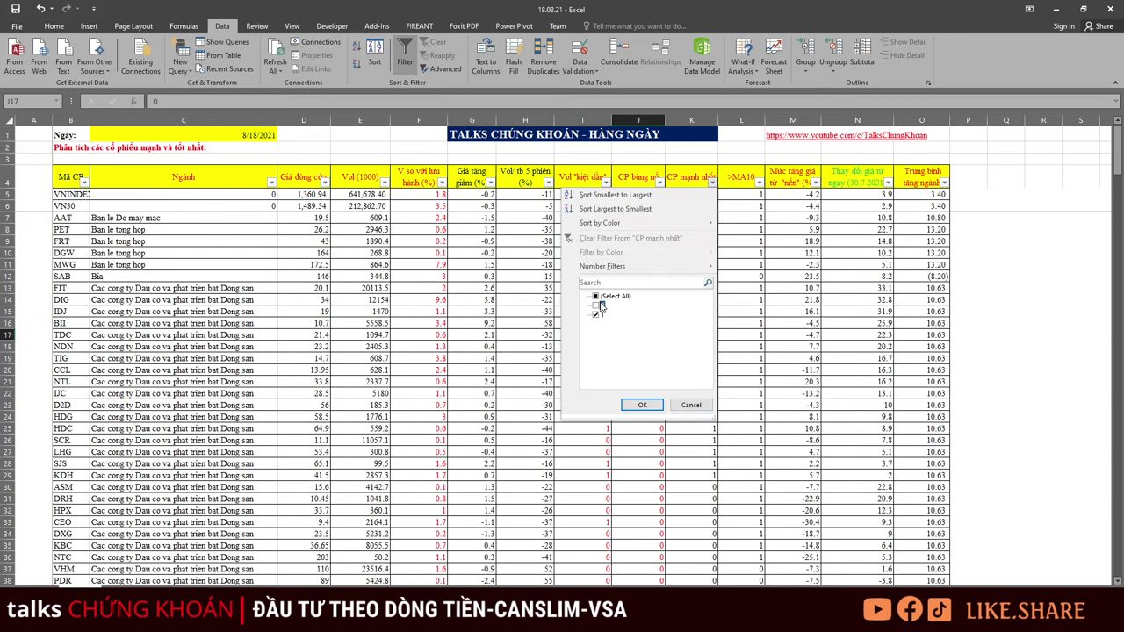
{"action": "left_click", "coordinate": [642, 405]}
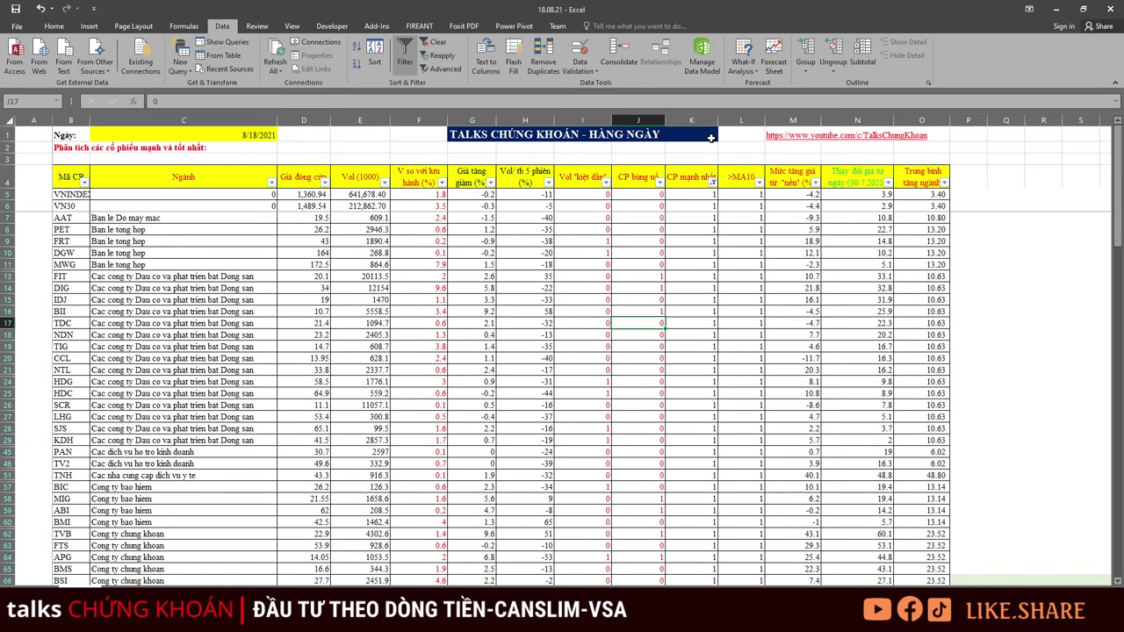
Highlight the "CP mạnh nhất" column and look through the list of strongest stocks
{"action": "left_click", "coordinate": [691, 121]}
{"action": "scroll", "coordinate": [791, 522], "scroll_direction": "down", "scroll_amount": 20}
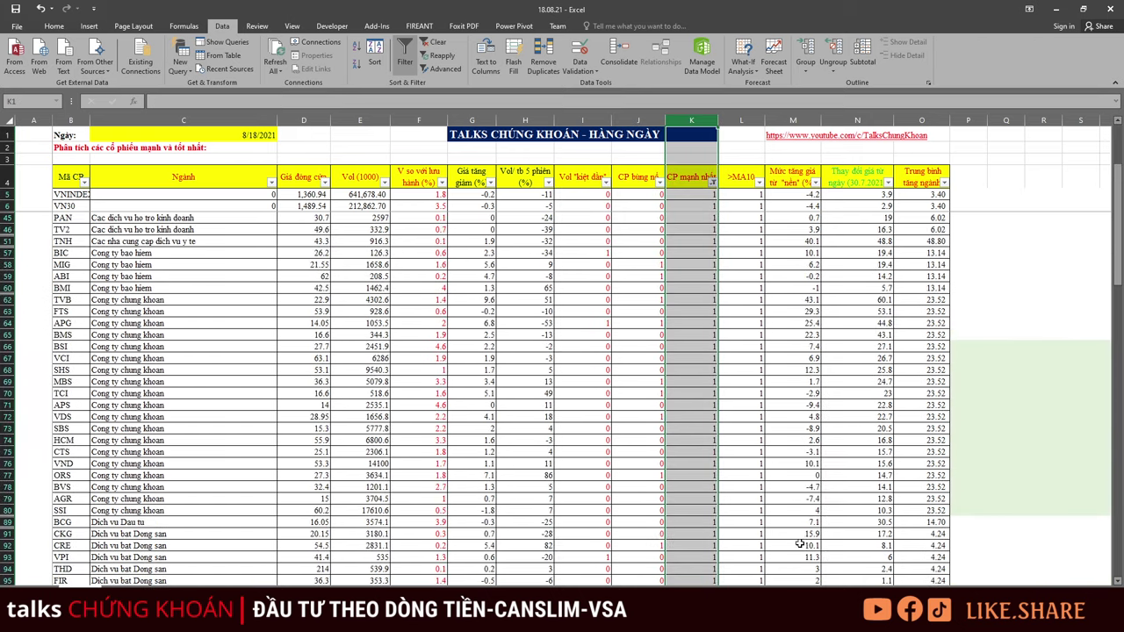
{"action": "scroll", "coordinate": [791, 523], "scroll_direction": "up", "scroll_amount": 20}
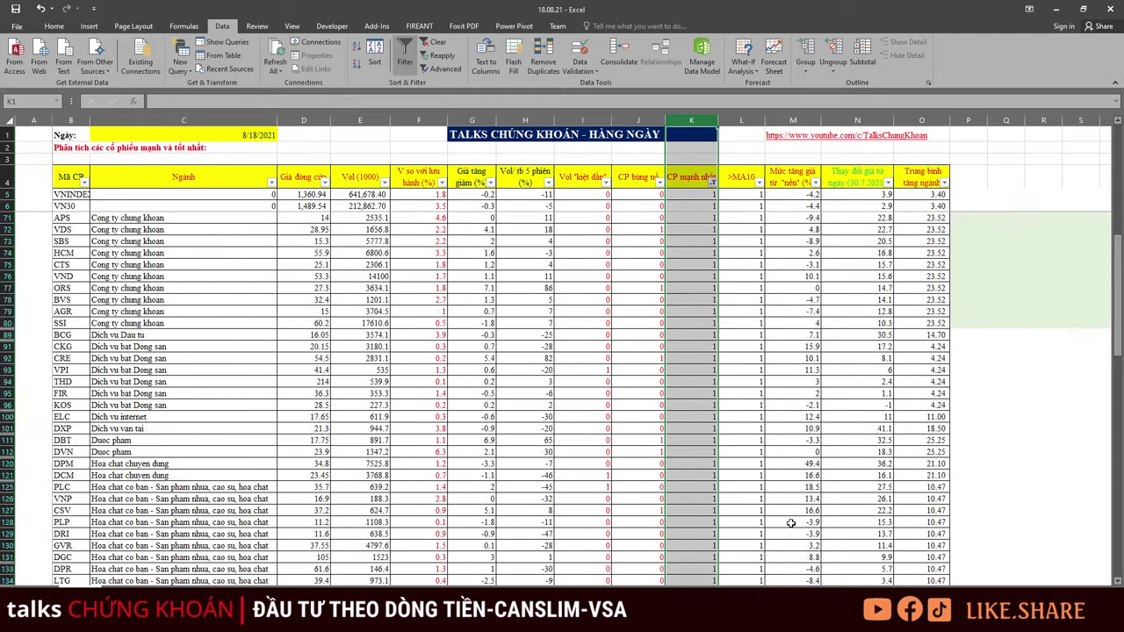
{"action": "left_click", "coordinate": [686, 306]}
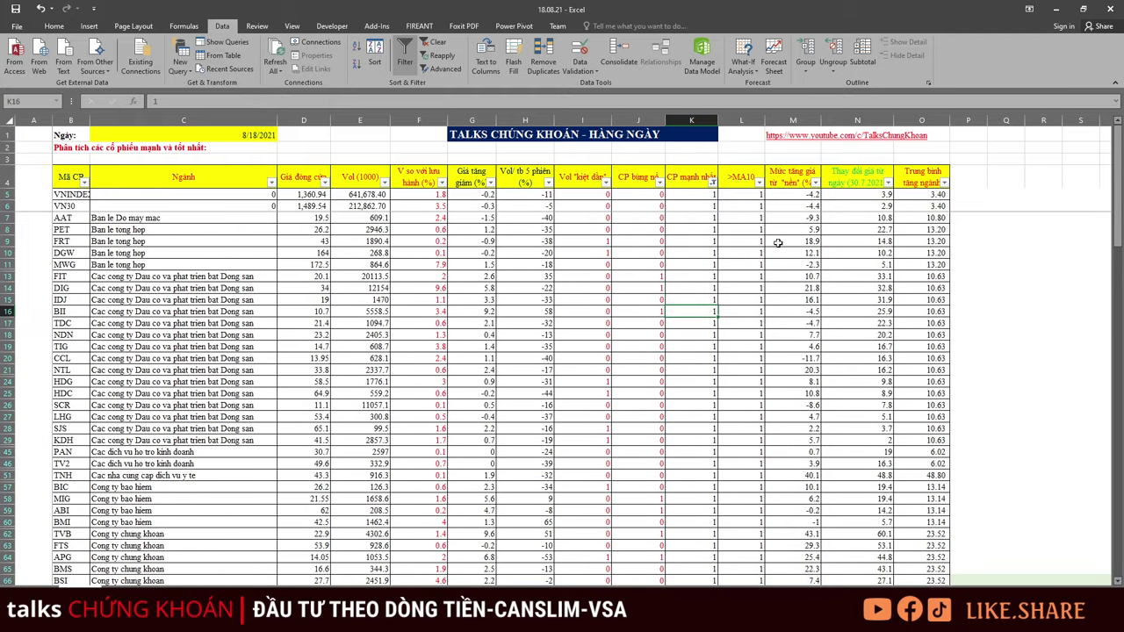
Highlight the upper values of the "Thay đổi giá từ ngày (30.7.2021)" and "Mức tăng giá từ "nền" (%)" columns to examine them
{"action": "left_click_drag", "start_coordinate": [854, 182], "coordinate": [857, 264]}
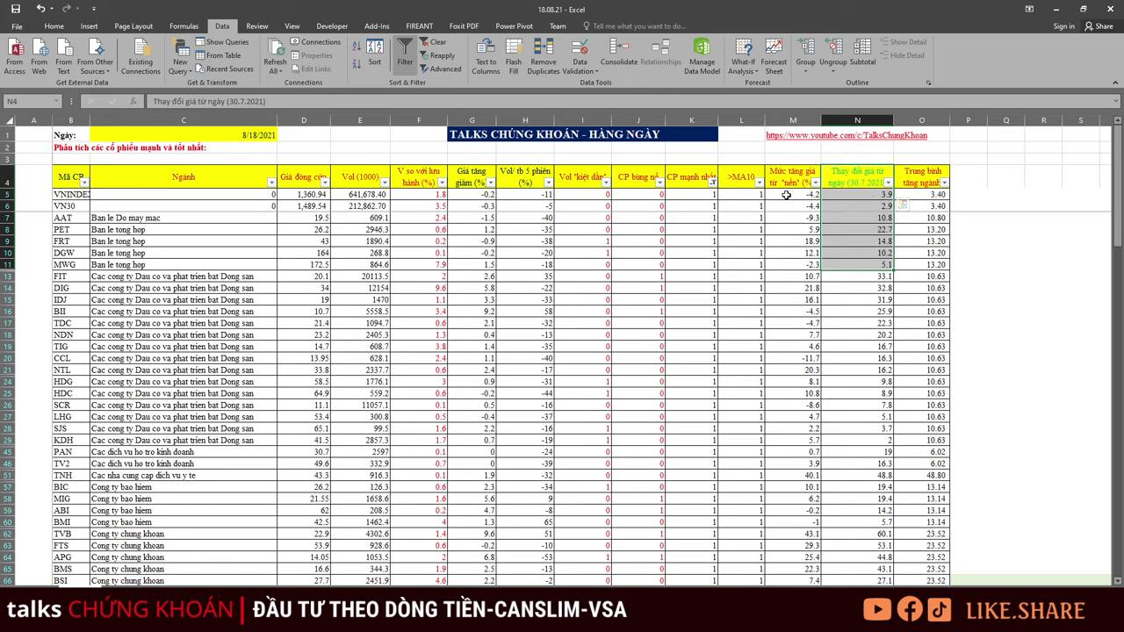
{"action": "left_click_drag", "start_coordinate": [793, 176], "coordinate": [791, 333]}
{"action": "left_click_drag", "start_coordinate": [794, 170], "coordinate": [800, 455]}
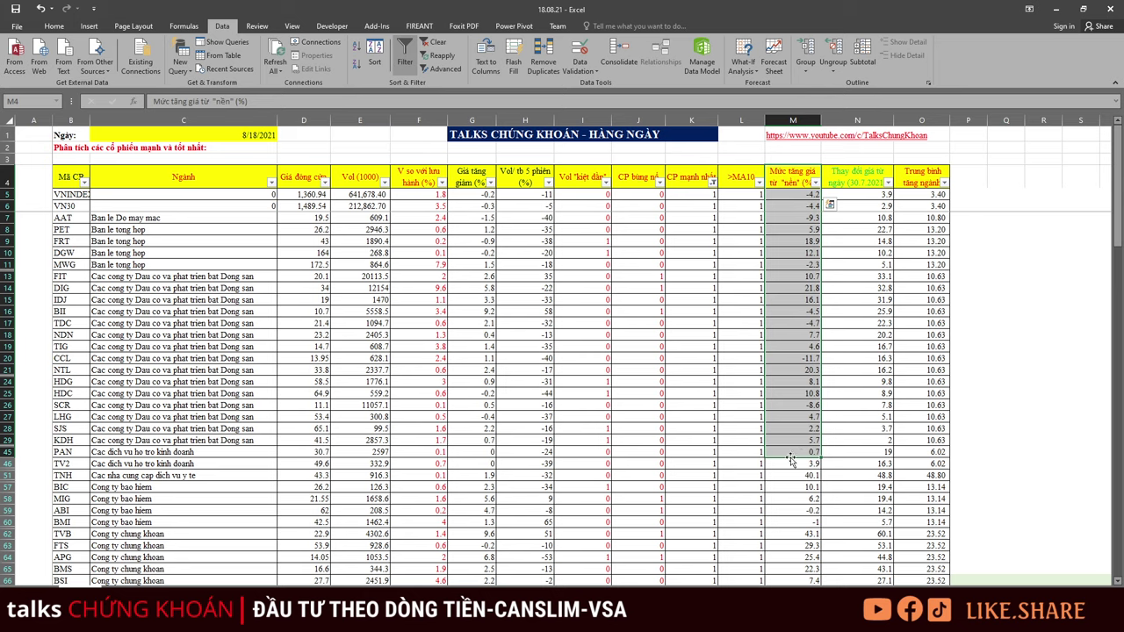
Clear the "CP mạnh nhất" filter to list all stocks, and examine the upper values of the "Trung bình tăng ngành" column
{"action": "key", "text": "alt+a"}
{"action": "key", "text": "c"}
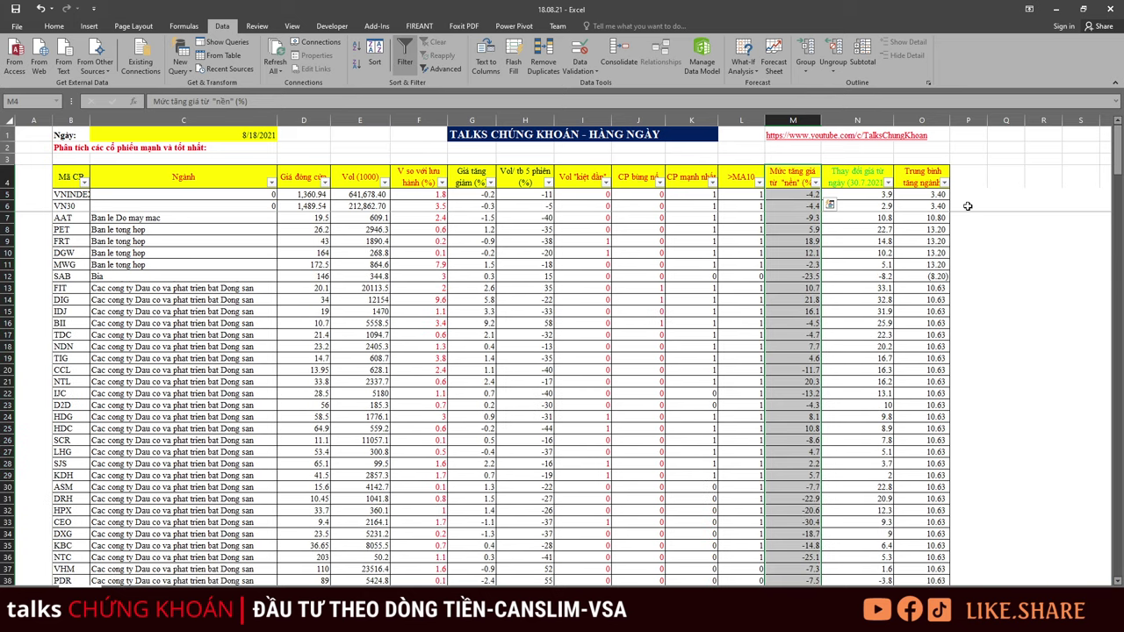
{"action": "left_click_drag", "start_coordinate": [922, 180], "coordinate": [923, 406]}
{"action": "left_click", "coordinate": [587, 449]}
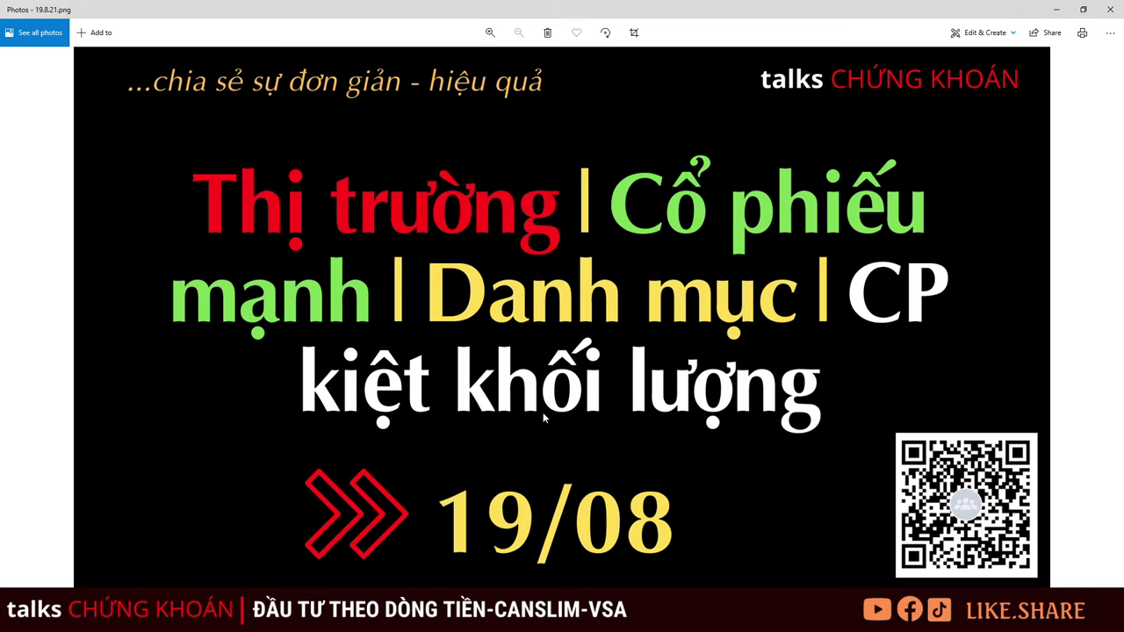
Switch to AmiBroker and widen the Analysis2 pane so its result columns can be read
{"action": "left_click", "coordinate": [279, 615]}
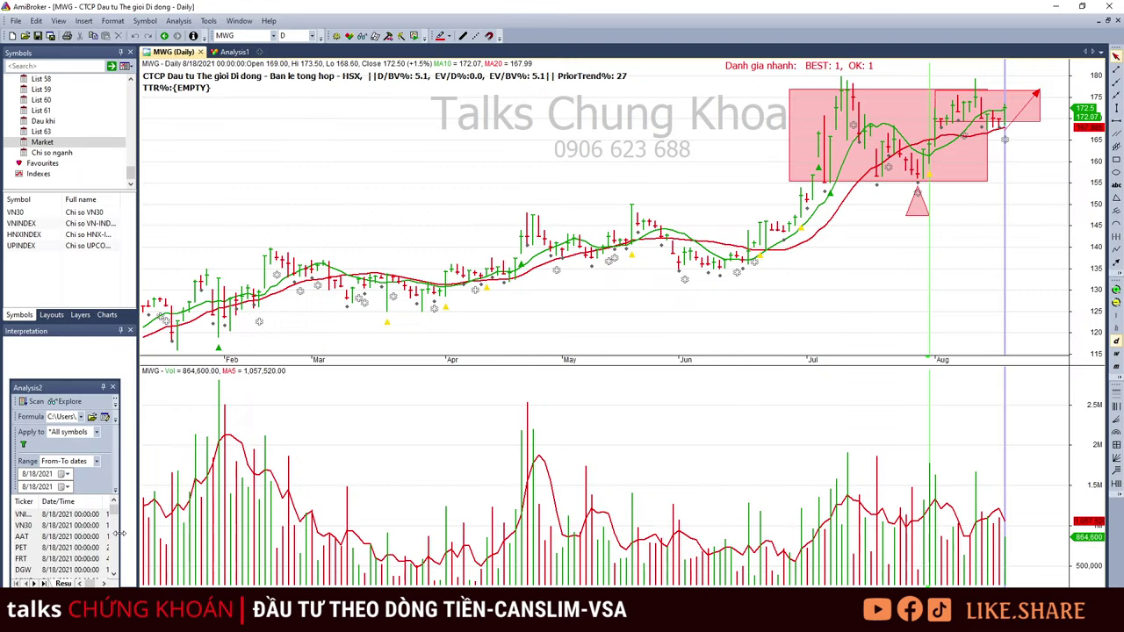
{"action": "left_click_drag", "start_coordinate": [121, 533], "coordinate": [845, 533]}
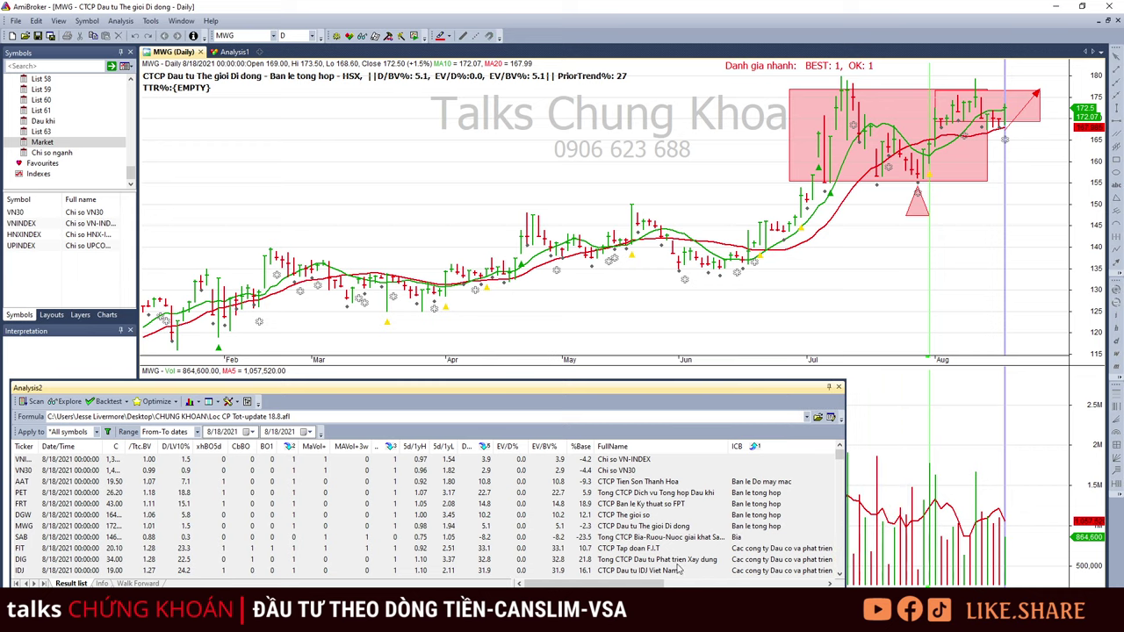
Open the PET chart from the scan results and examine its August 17 and 18 price and volume bars
{"action": "mouse_move", "coordinate": [594, 583]}
{"action": "left_mouse_down"}
{"action": "mouse_move", "coordinate": [613, 583]}
{"action": "mouse_move", "coordinate": [590, 583]}
{"action": "mouse_move", "coordinate": [602, 585]}
{"action": "left_mouse_up"}
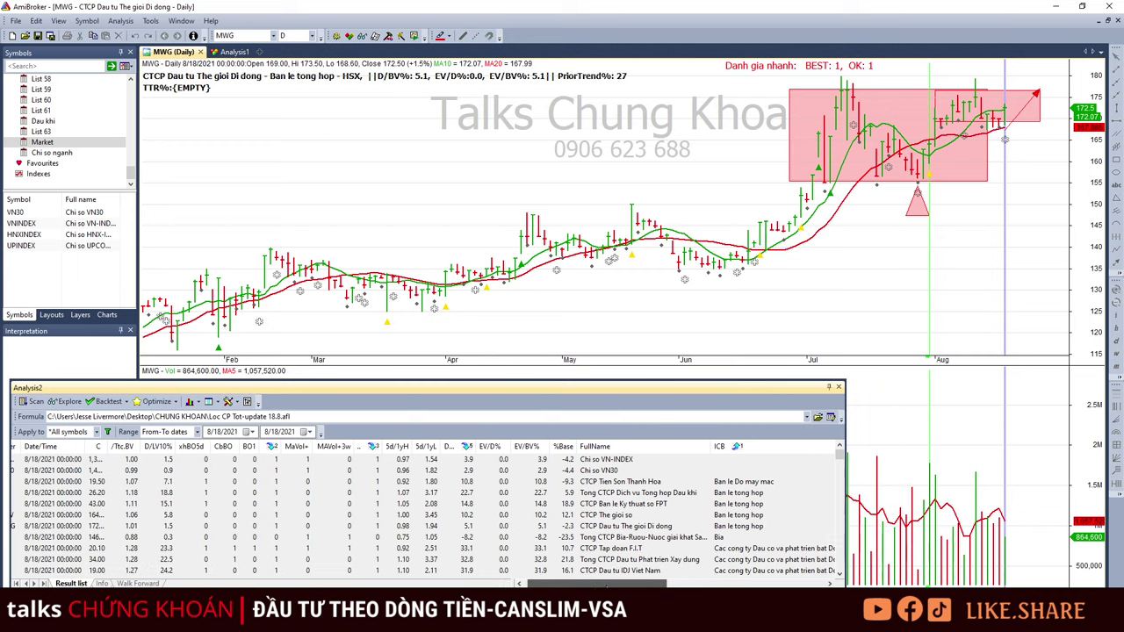
{"action": "left_click", "coordinate": [728, 496]}
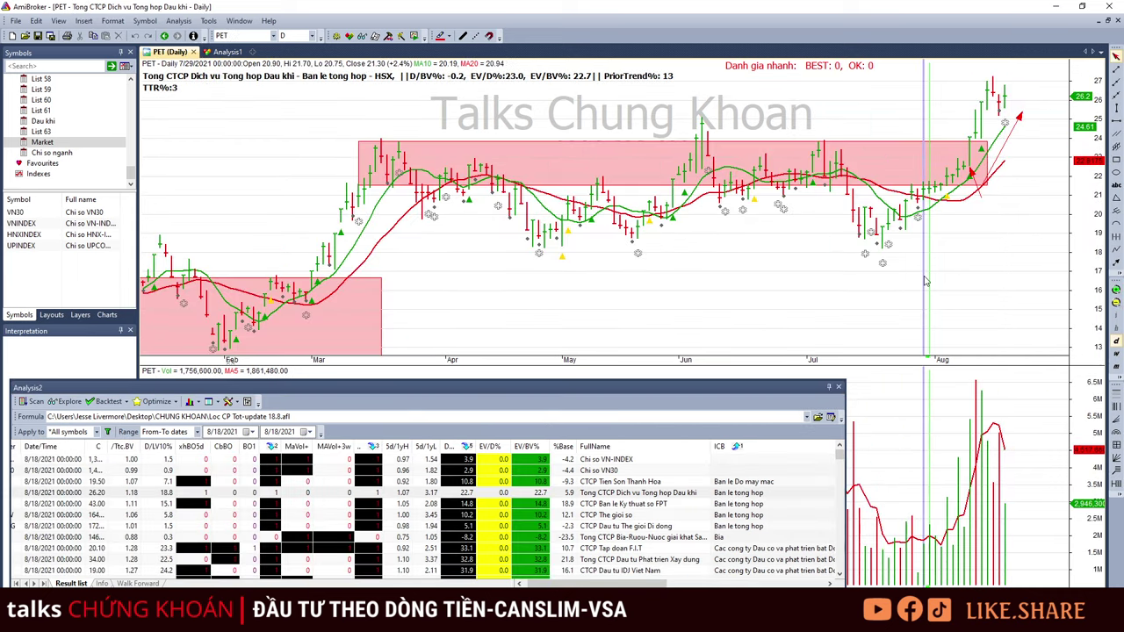
{"action": "left_click", "coordinate": [1002, 107]}
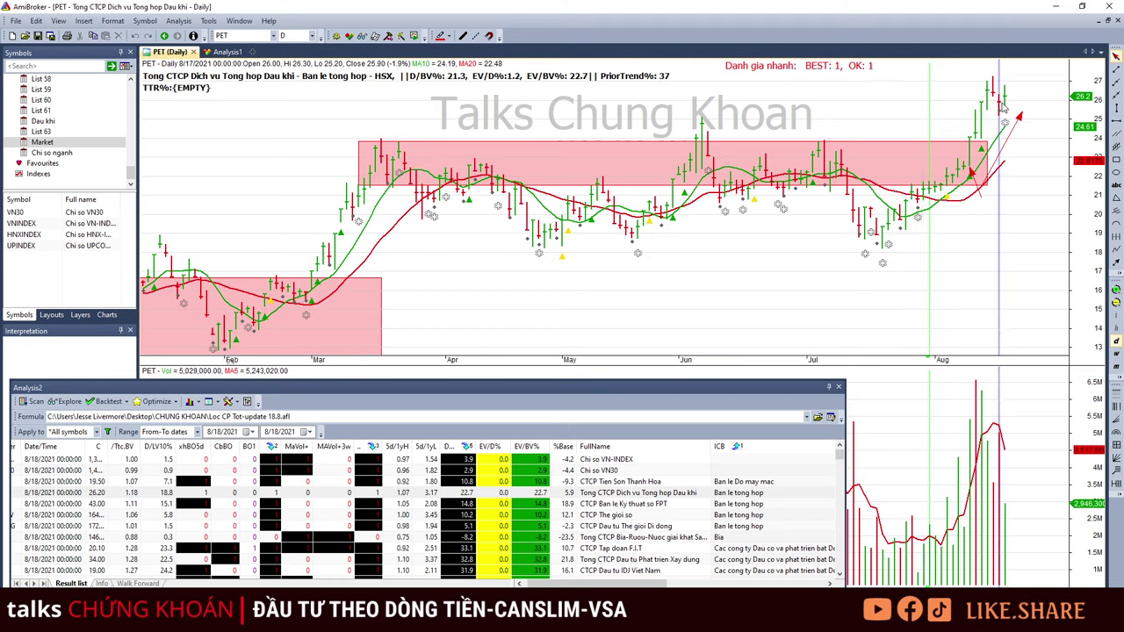
{"action": "left_click", "coordinate": [1007, 518]}
{"action": "left_click", "coordinate": [1023, 167]}
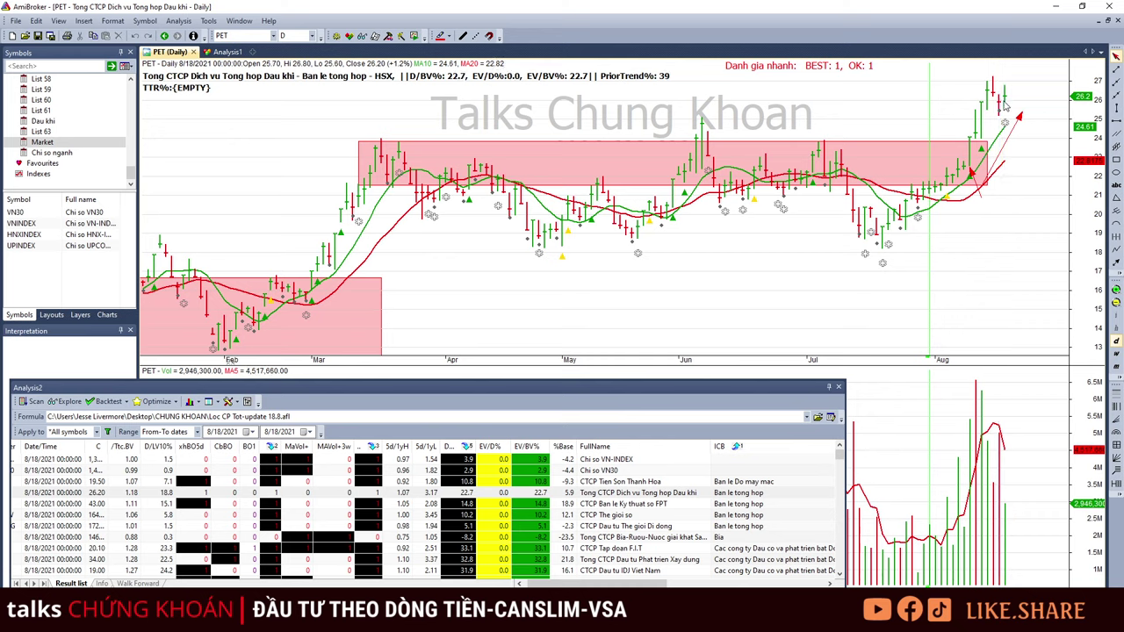
{"action": "left_click", "coordinate": [1006, 106]}
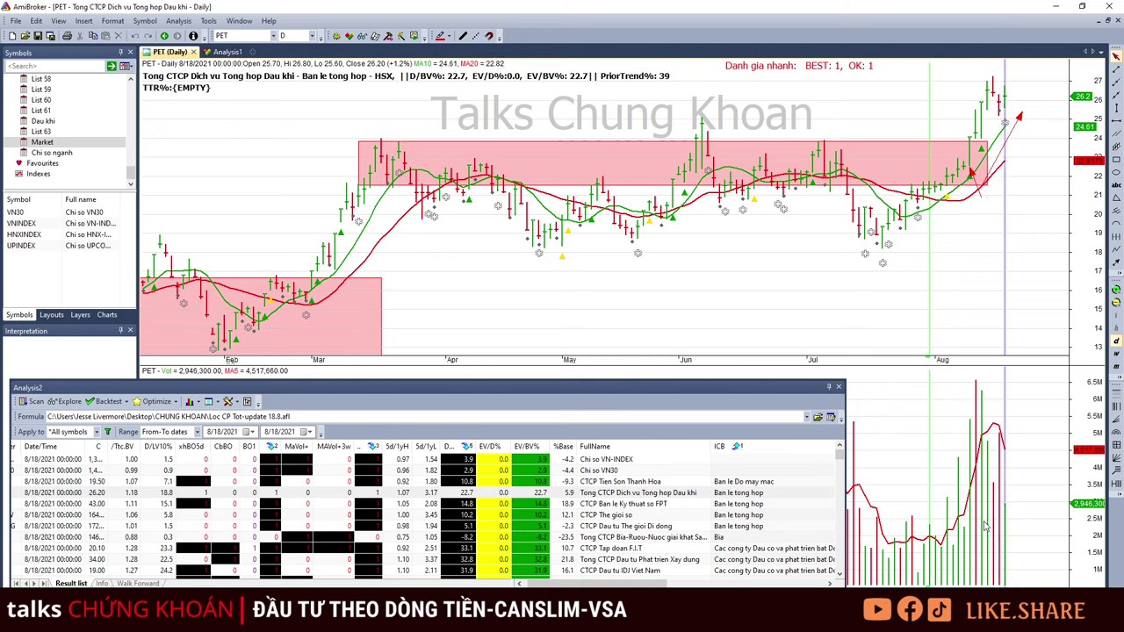
{"action": "left_click", "coordinate": [1033, 83]}
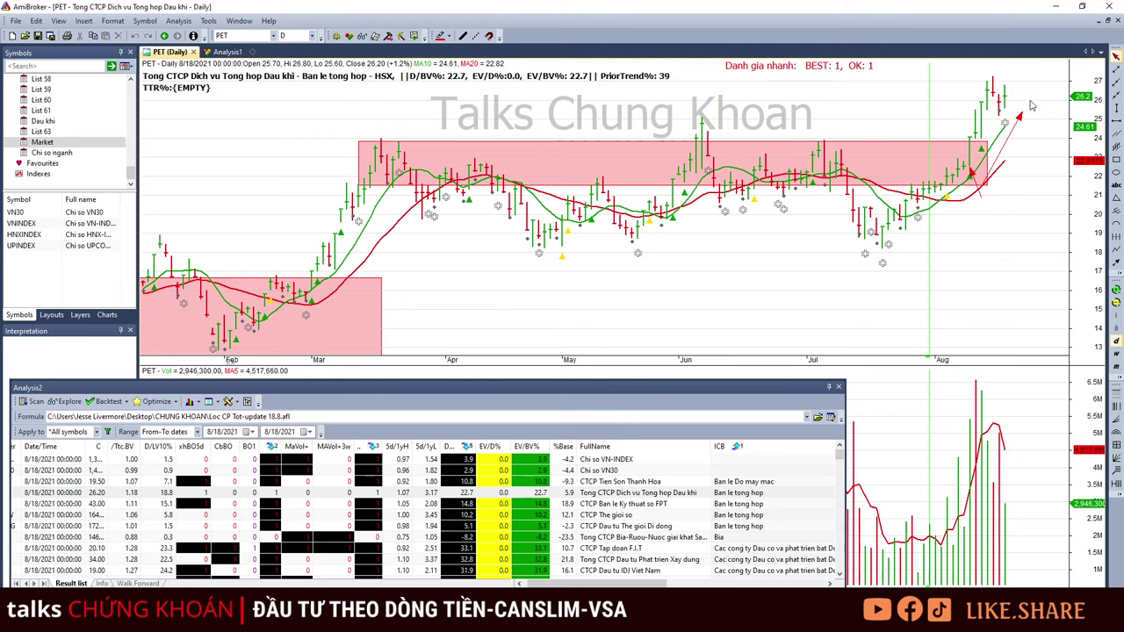
Review the FRT chart, and open the DGW chart to inspect its August 13 and 18 price and volume bars
{"action": "left_click", "coordinate": [750, 506]}
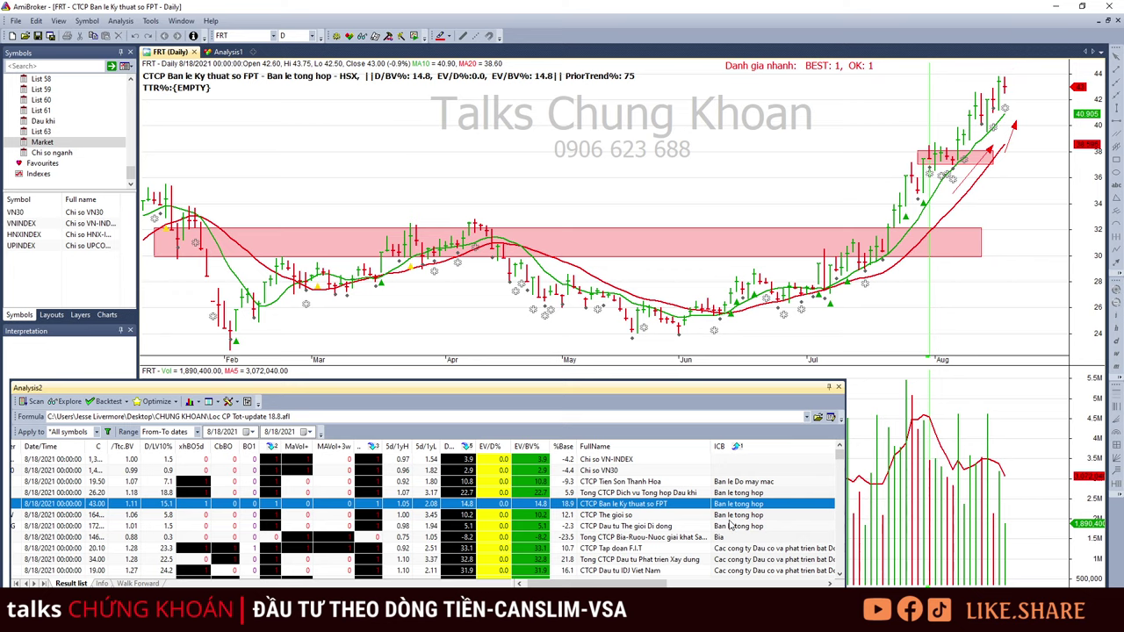
{"action": "left_click", "coordinate": [734, 515]}
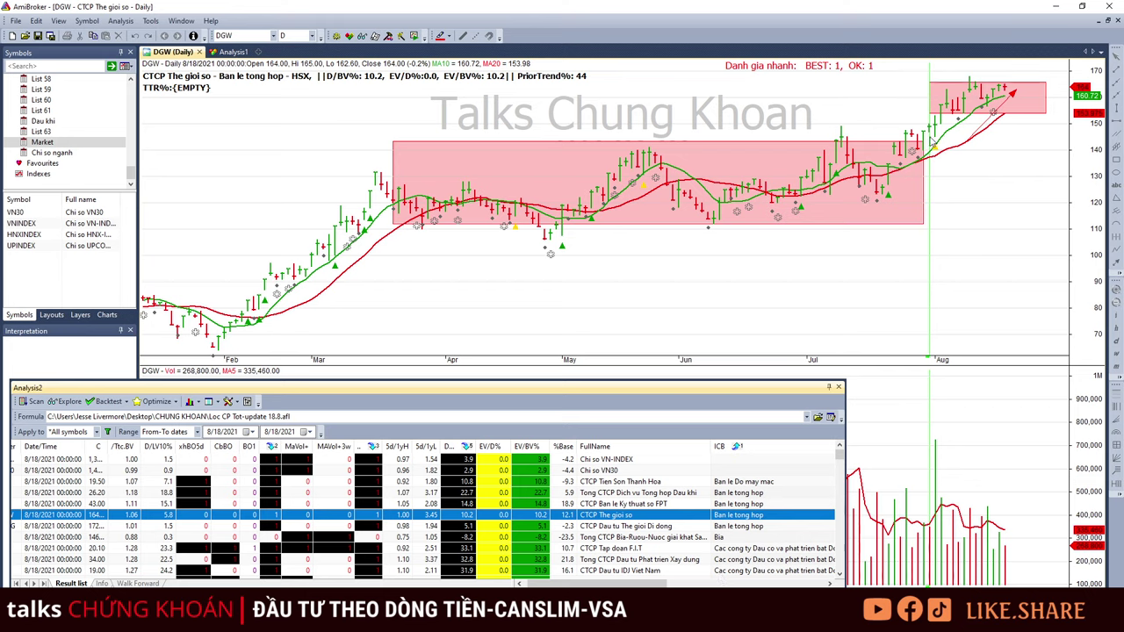
{"action": "left_click", "coordinate": [976, 239]}
{"action": "left_click", "coordinate": [990, 551]}
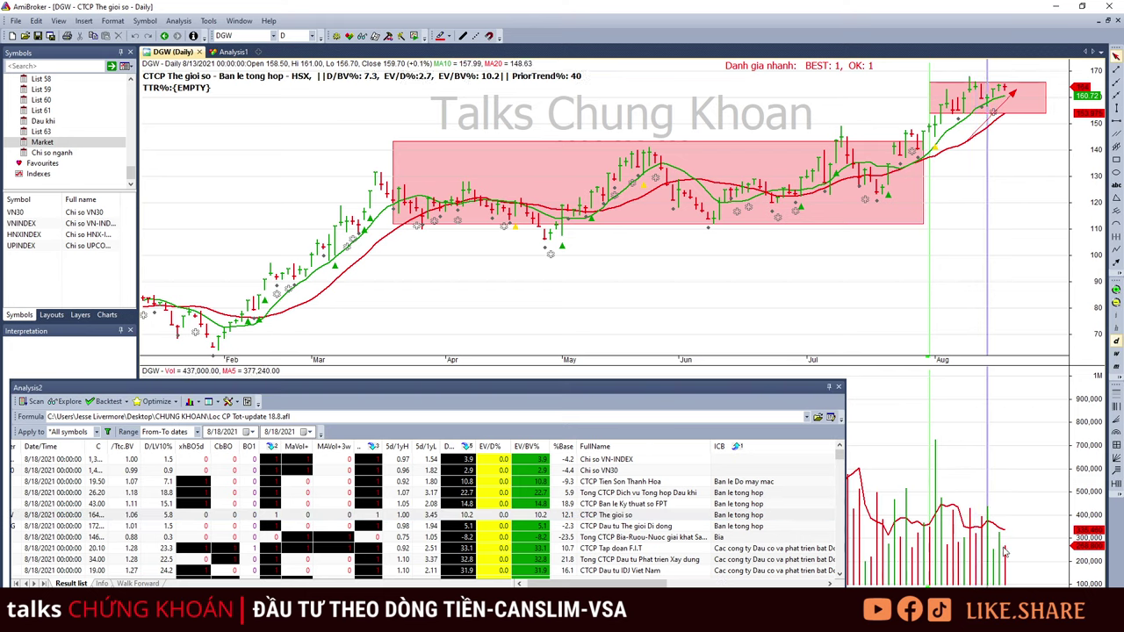
{"action": "left_click", "coordinate": [1006, 553]}
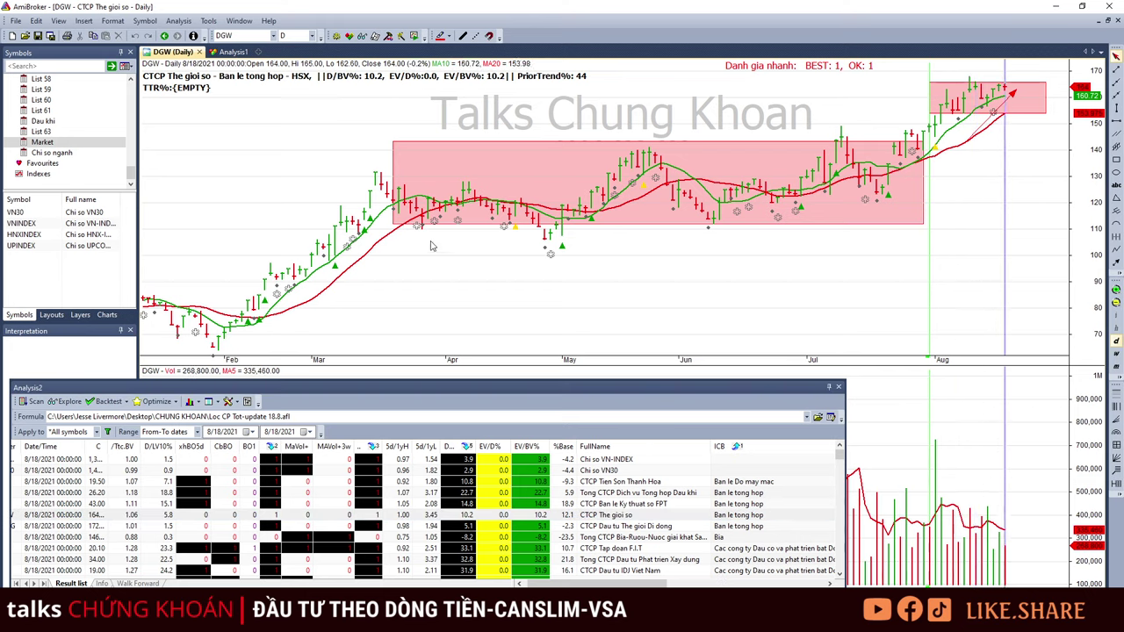
Examine DGW's long price base from mid-March to late July and its August bars inside the smaller base
{"action": "left_click", "coordinate": [390, 253]}
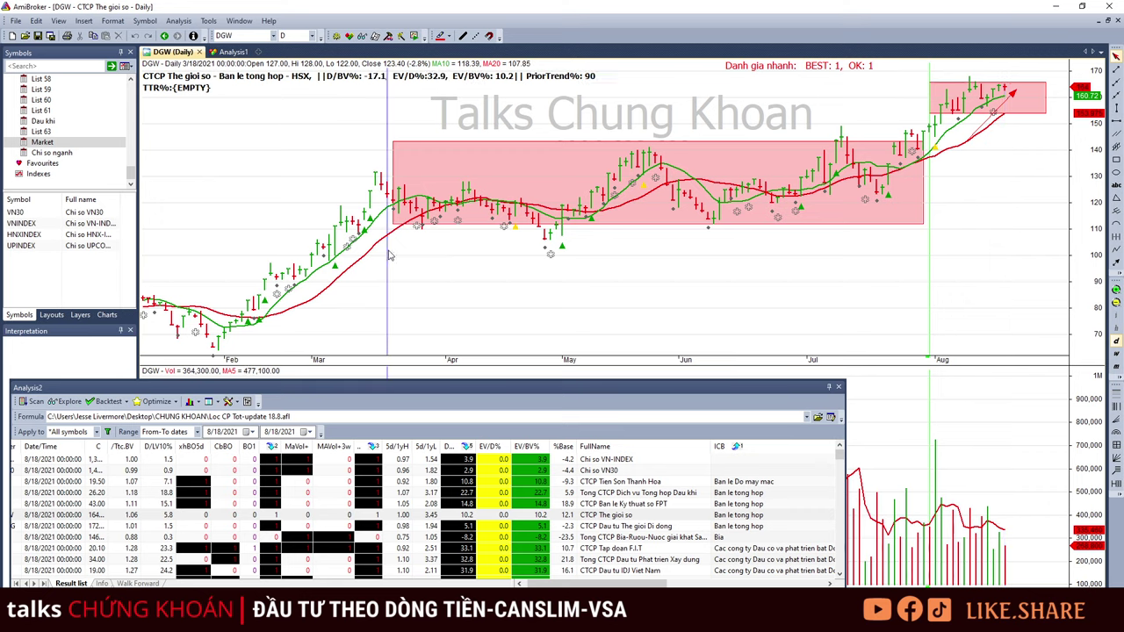
{"action": "left_click", "coordinate": [921, 308]}
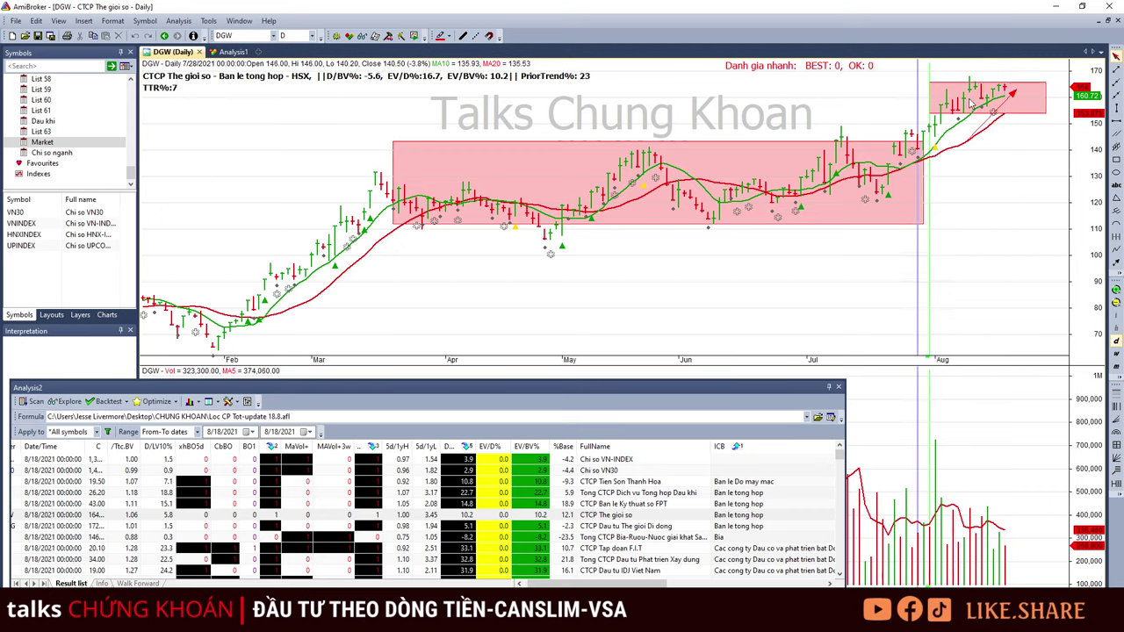
{"action": "left_click", "coordinate": [973, 95]}
{"action": "key", "text": "Right"}
{"action": "key", "text": "Right"}
{"action": "key", "text": "Right"}
{"action": "key", "text": "Right"}
{"action": "key", "text": "Right"}
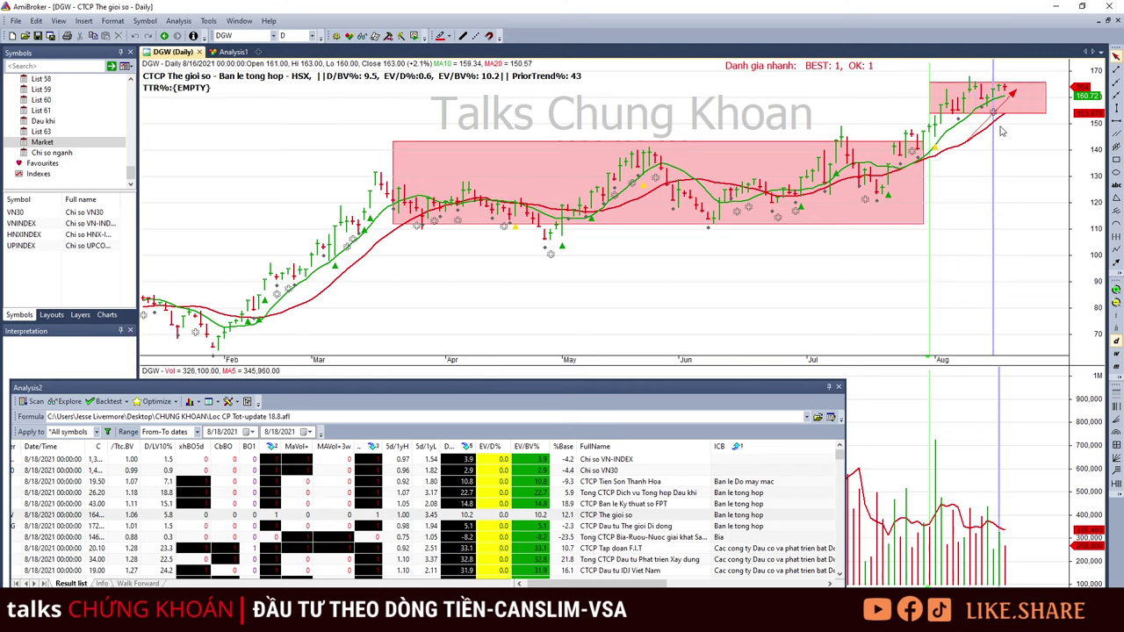
{"action": "left_click", "coordinate": [948, 101]}
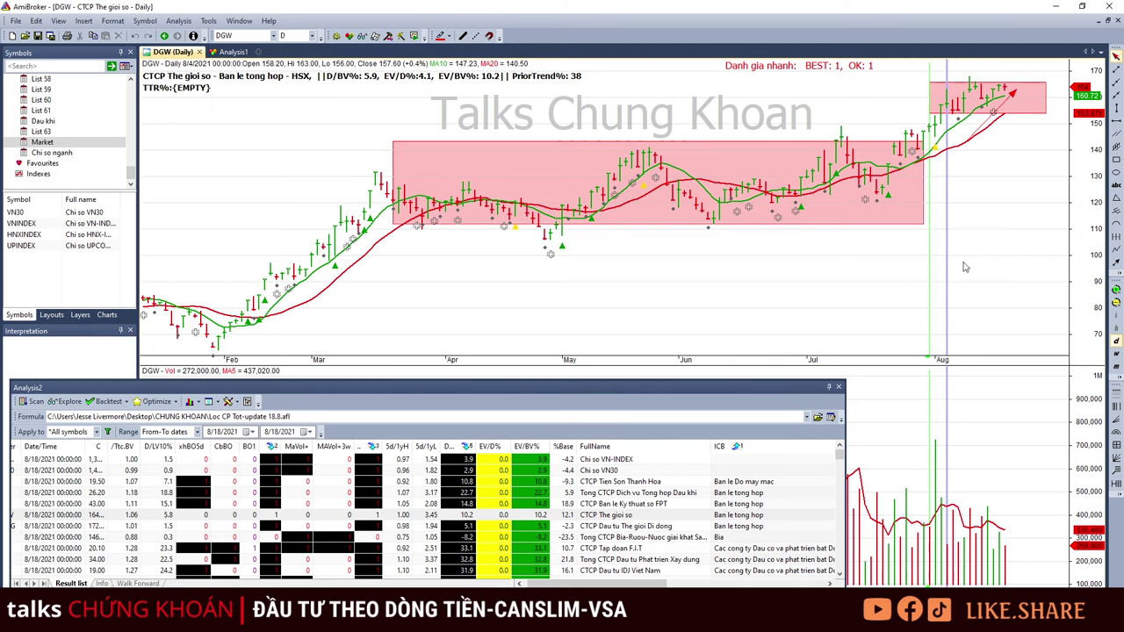
Open the MWG chart, check its latest volume bar and shift the red arrow slightly beyond the August base
{"action": "left_click", "coordinate": [764, 528]}
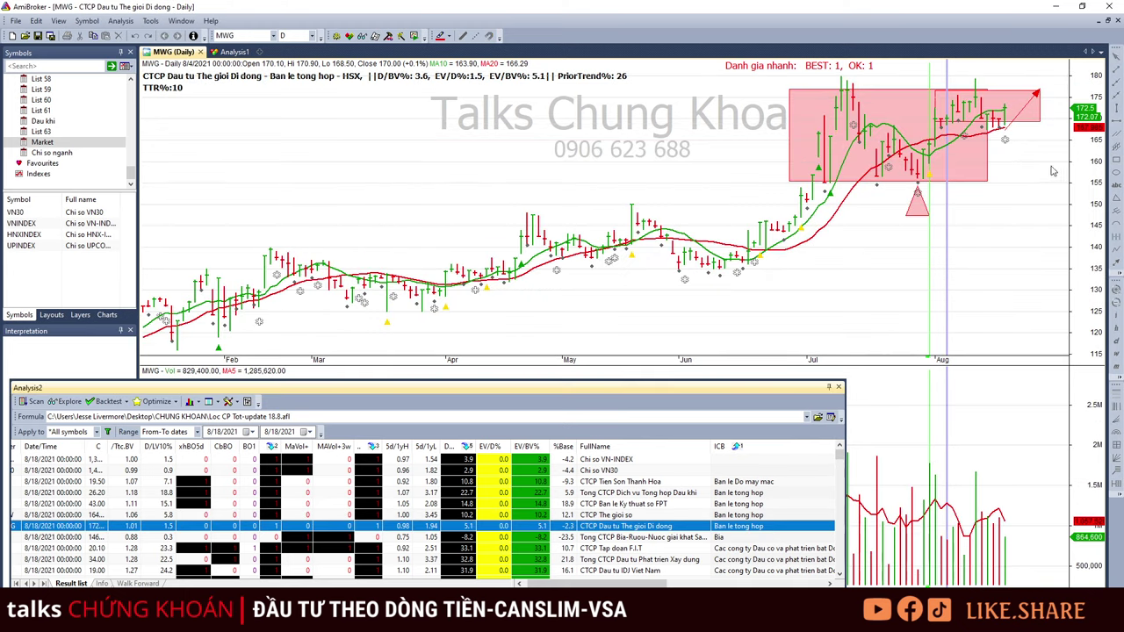
{"action": "left_click", "coordinate": [1037, 186]}
{"action": "left_click_drag", "start_coordinate": [979, 537], "coordinate": [1007, 544]}
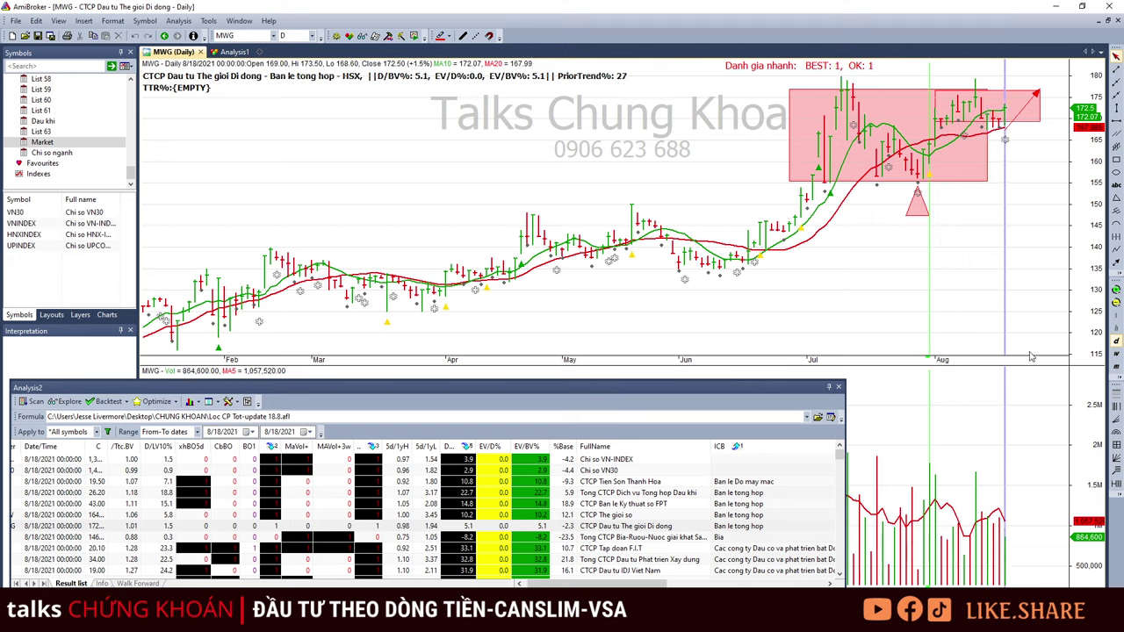
{"action": "key", "text": "Escape"}
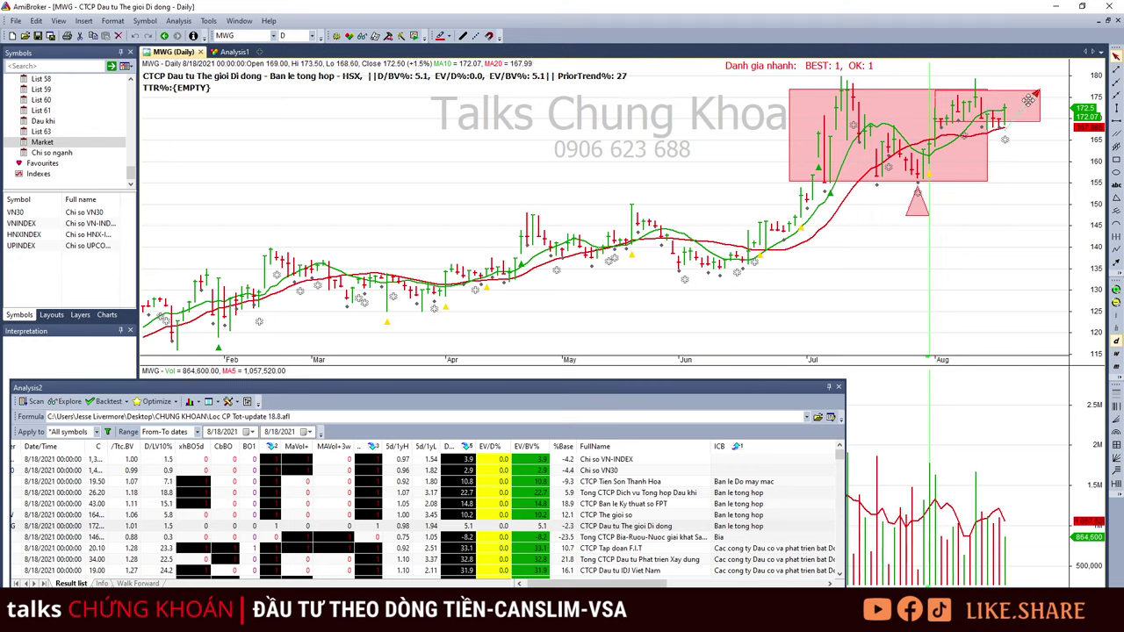
{"action": "left_click_drag", "start_coordinate": [1029, 99], "coordinate": [1041, 98]}
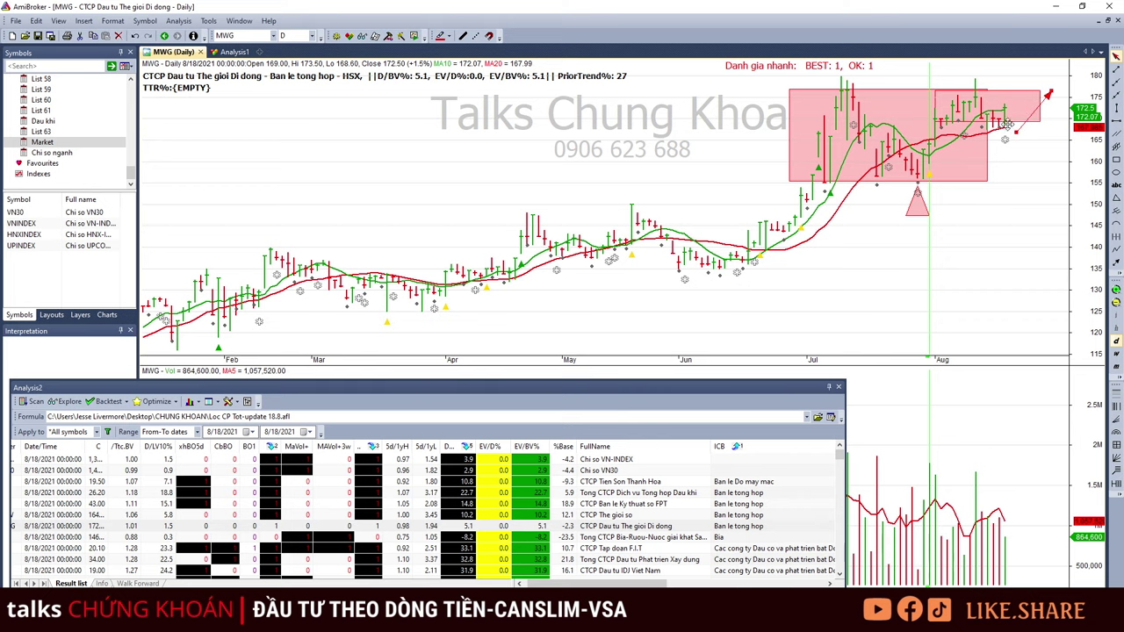
Open the FIT chart from the scan results and examine the August rise around its red arrow
{"action": "scroll", "coordinate": [772, 509], "scroll_direction": "down", "scroll_amount": 2}
{"action": "left_click", "coordinate": [781, 485]}
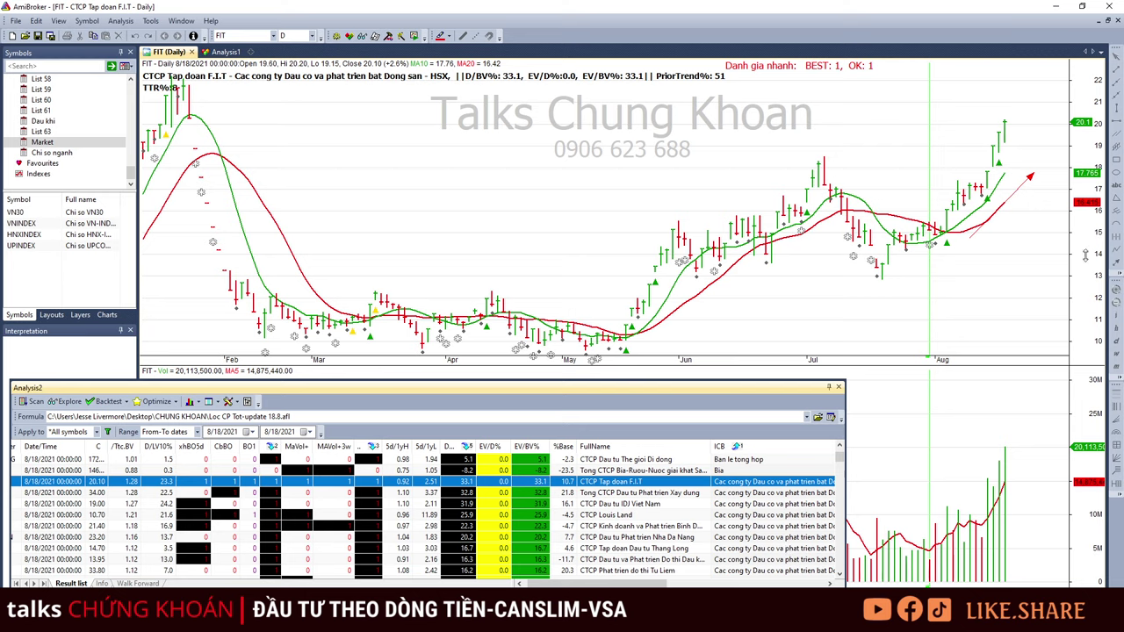
{"action": "left_click", "coordinate": [1053, 241]}
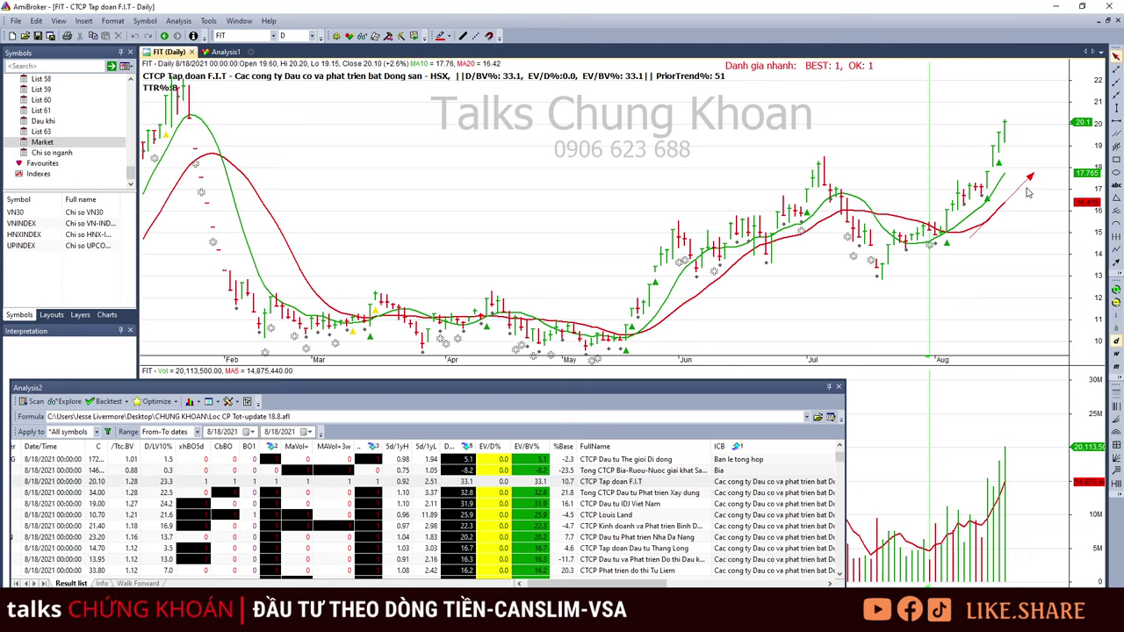
{"action": "left_click_drag", "start_coordinate": [1028, 191], "coordinate": [1034, 186]}
Open the DIG chart and delete the "SOw" label near its latest August bars
{"action": "left_click", "coordinate": [698, 494]}
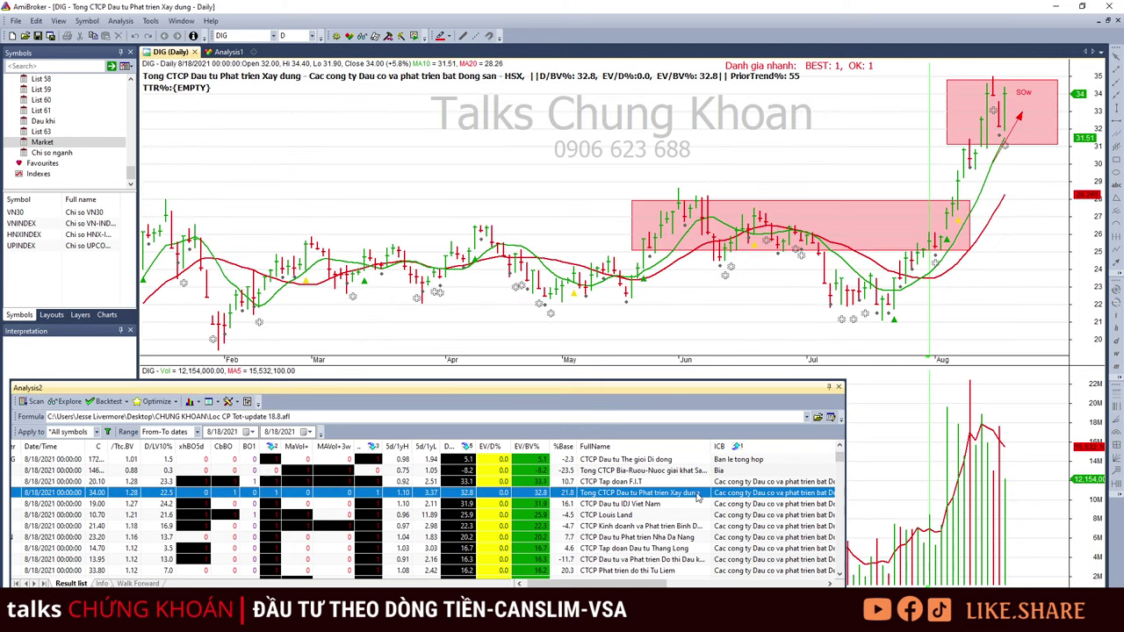
{"action": "left_click", "coordinate": [1051, 193]}
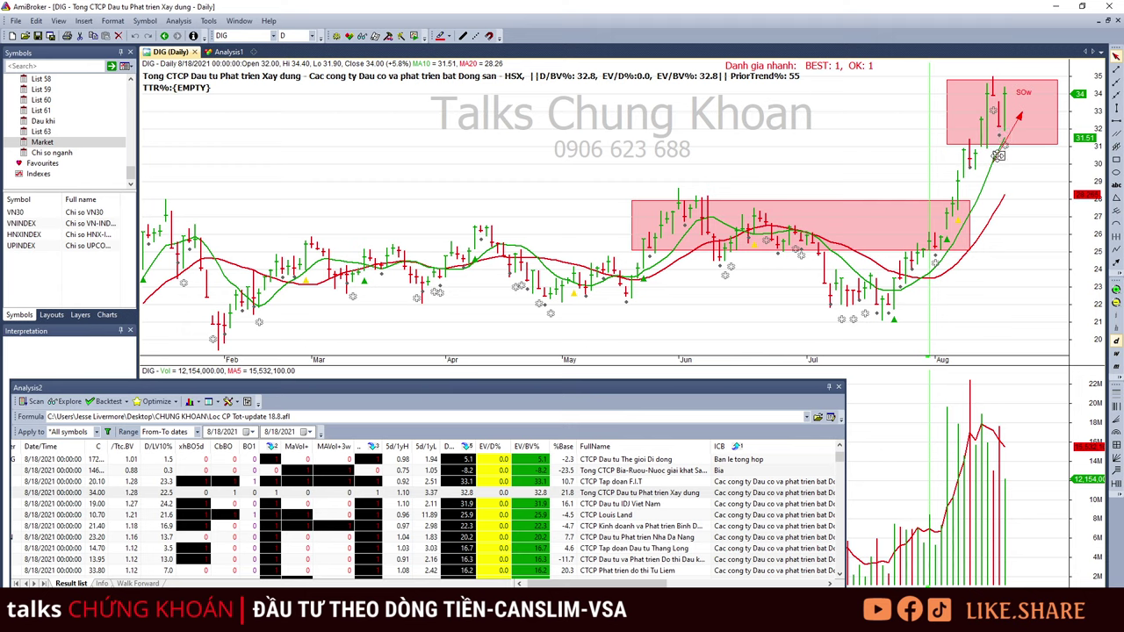
{"action": "left_click_drag", "start_coordinate": [998, 155], "coordinate": [1000, 156]}
{"action": "left_click", "coordinate": [995, 105]}
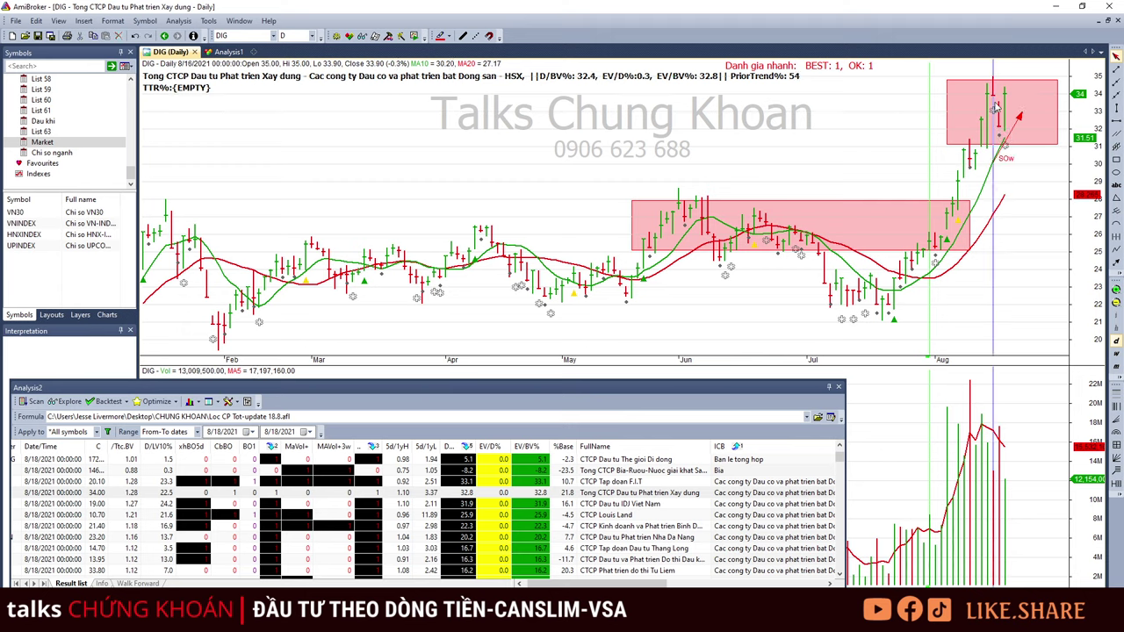
{"action": "left_click", "coordinate": [1002, 181]}
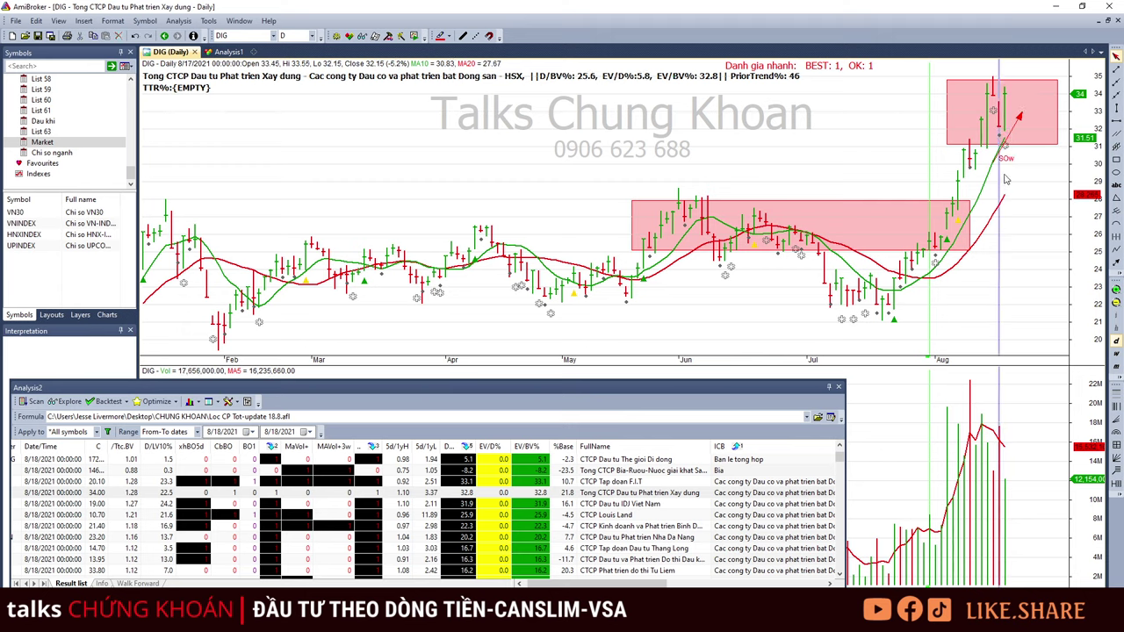
{"action": "left_click", "coordinate": [1012, 159]}
{"action": "key", "text": "Delete"}
{"action": "left_click", "coordinate": [1032, 175]}
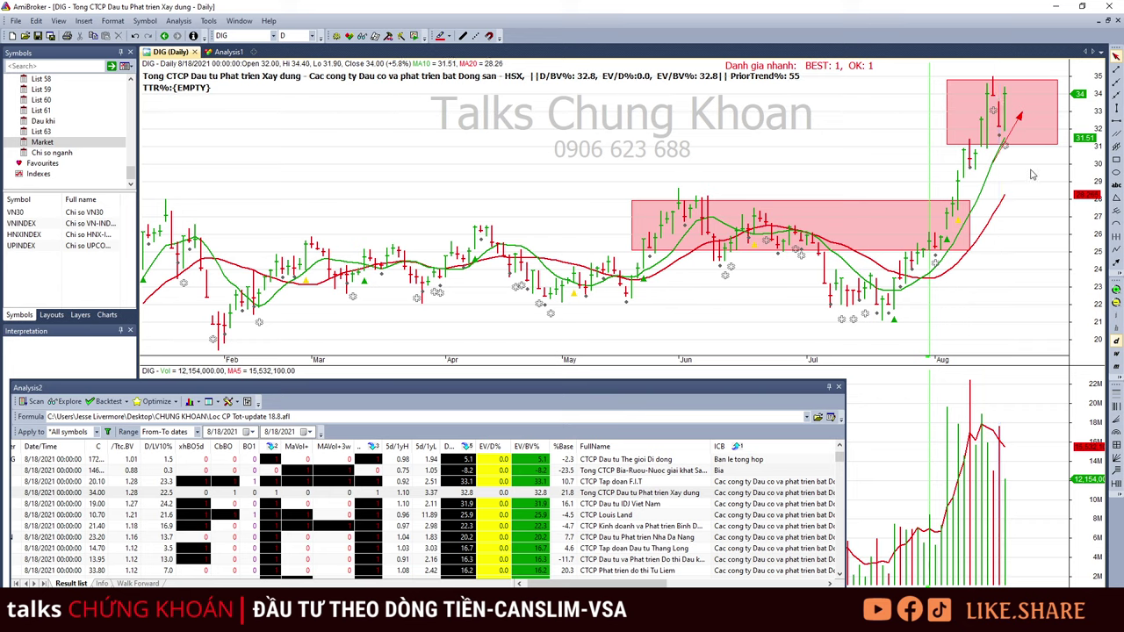
Compare DIG's August 16, 17 and 18 price bars and their volumes
{"action": "left_click", "coordinate": [1000, 167]}
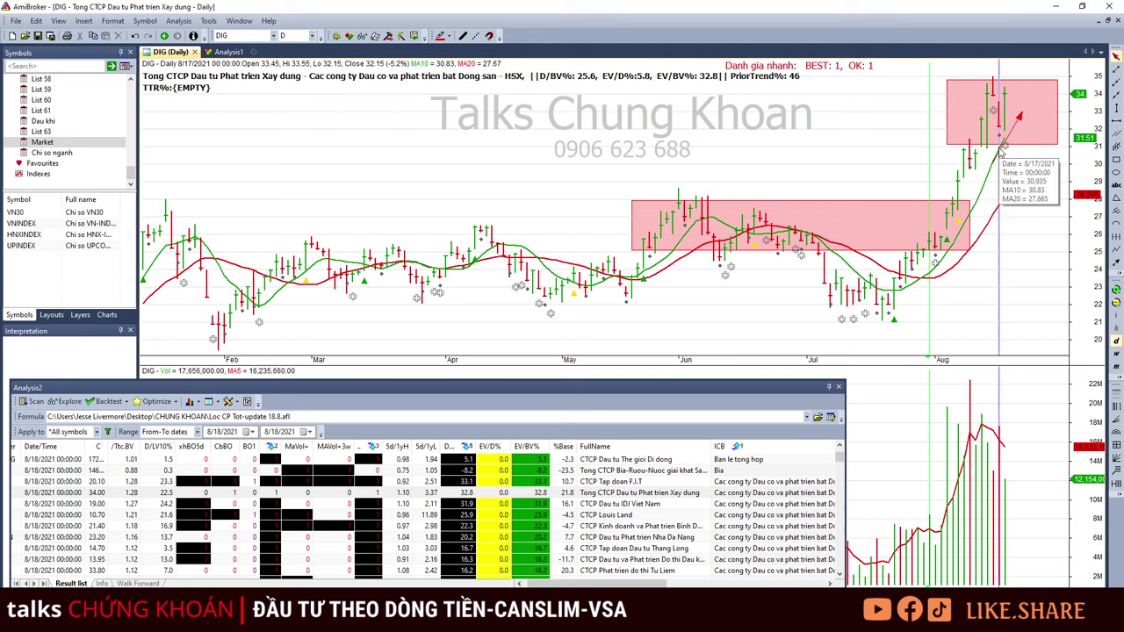
{"action": "key", "text": "Left"}
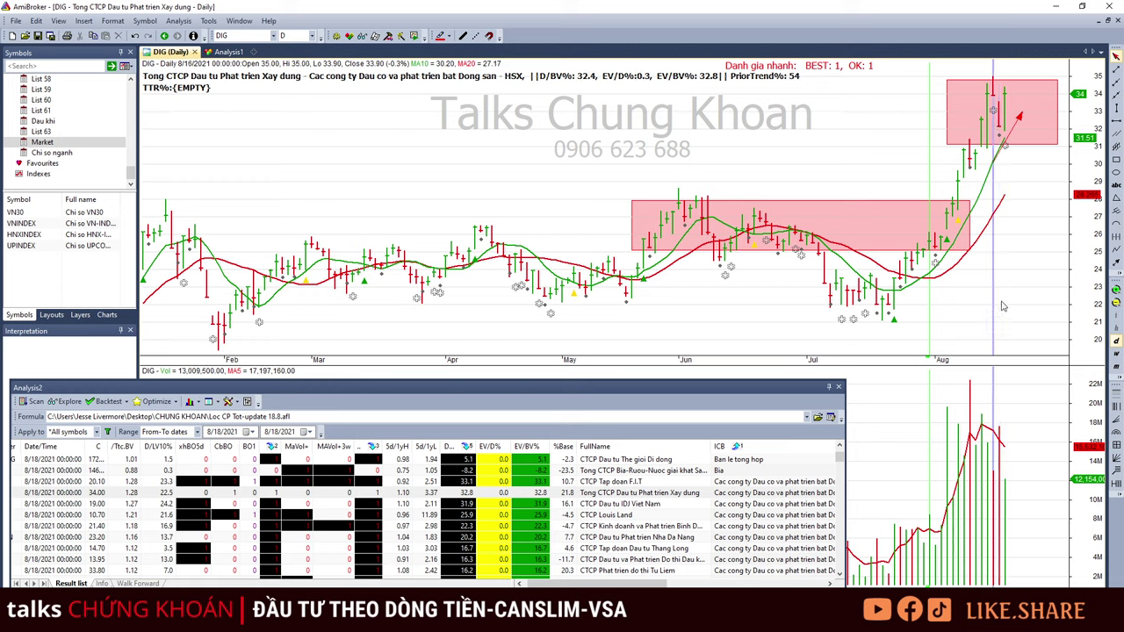
{"action": "left_click", "coordinate": [1006, 128]}
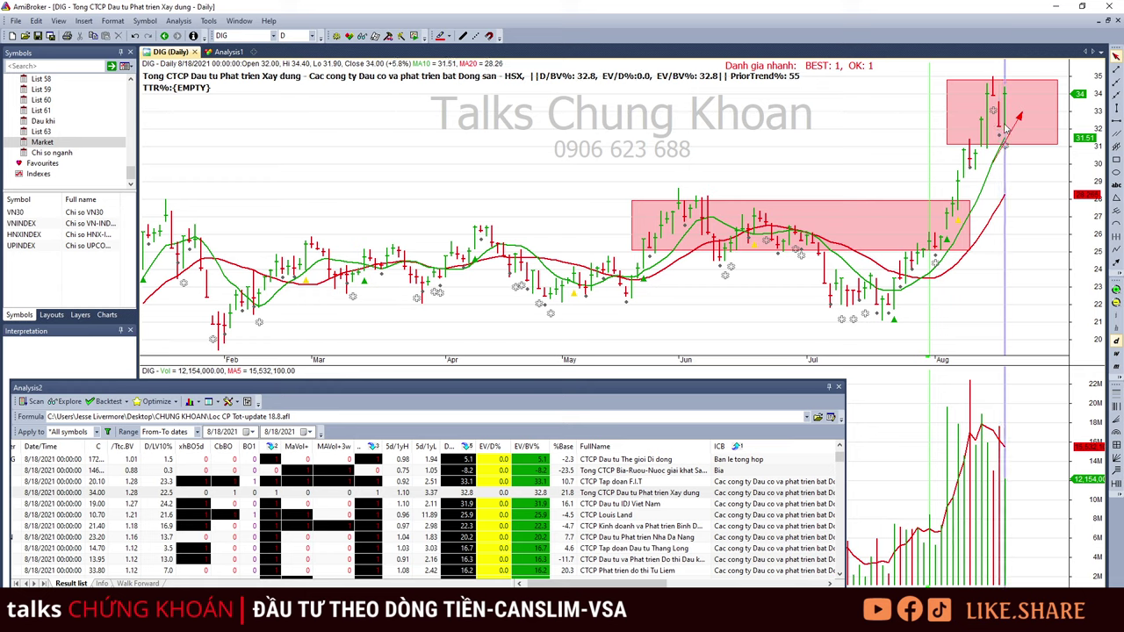
{"action": "key", "text": "Escape"}
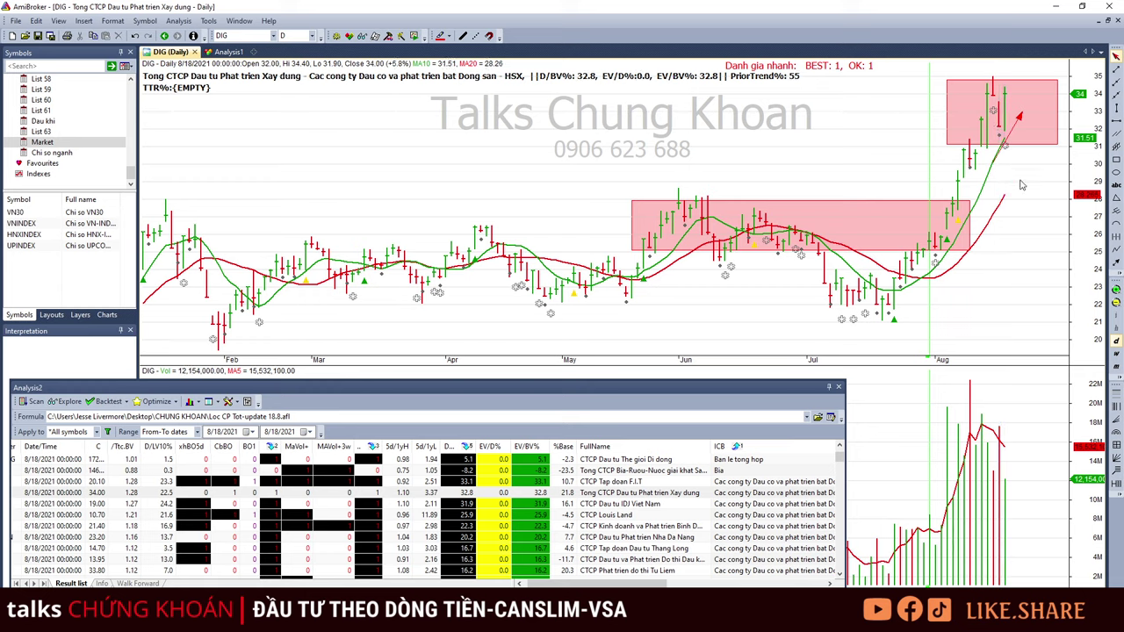
Move DIG's red arrow just past the latest bar and delete the pink rectangle around the mid-August bars
{"action": "mouse_move", "coordinate": [1022, 121]}
{"action": "left_mouse_down"}
{"action": "mouse_move", "coordinate": [1004, 172]}
{"action": "mouse_move", "coordinate": [1033, 84]}
{"action": "left_mouse_up"}
{"action": "left_click", "coordinate": [1043, 136]}
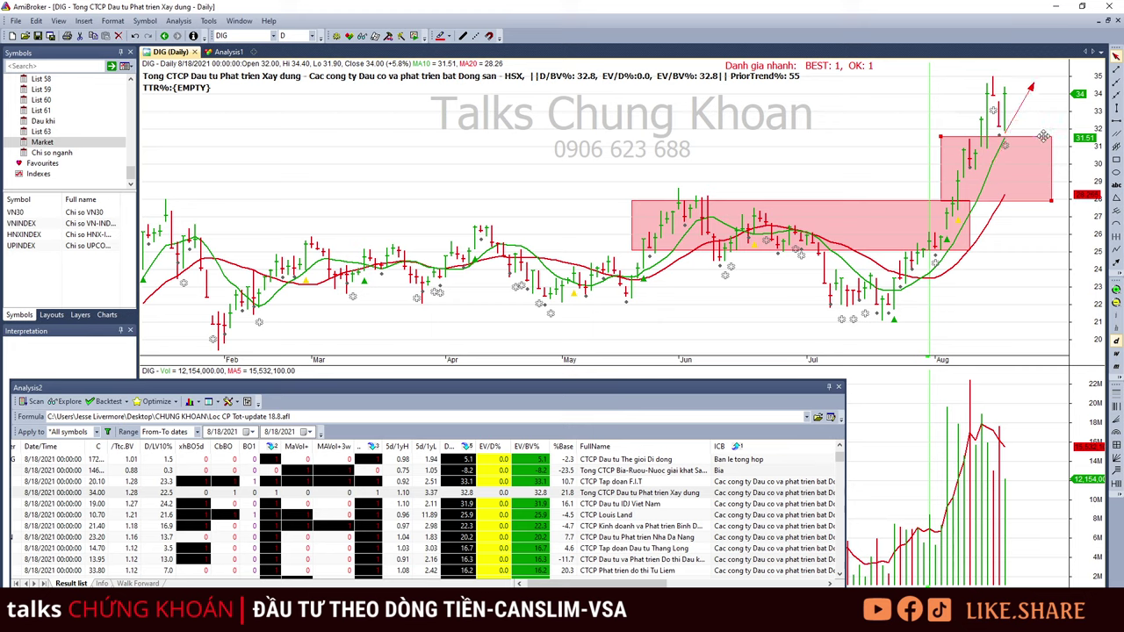
{"action": "key", "text": "Delete"}
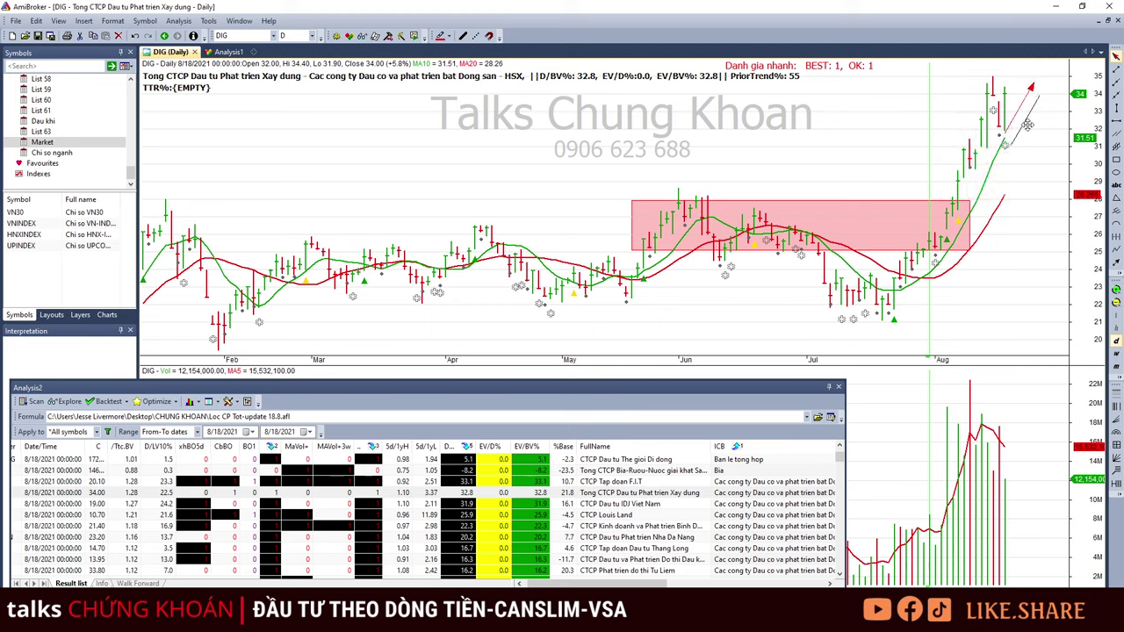
{"action": "left_click_drag", "start_coordinate": [1027, 124], "coordinate": [1040, 133]}
Open the IDJ chart from the scan results to examine it
{"action": "left_click", "coordinate": [620, 506]}
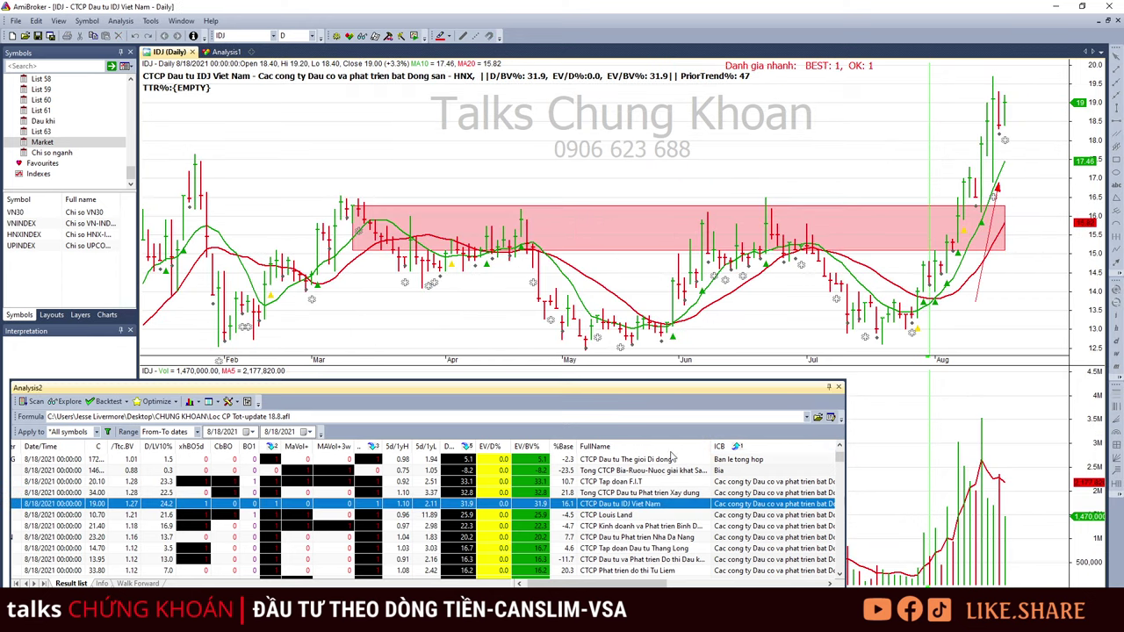